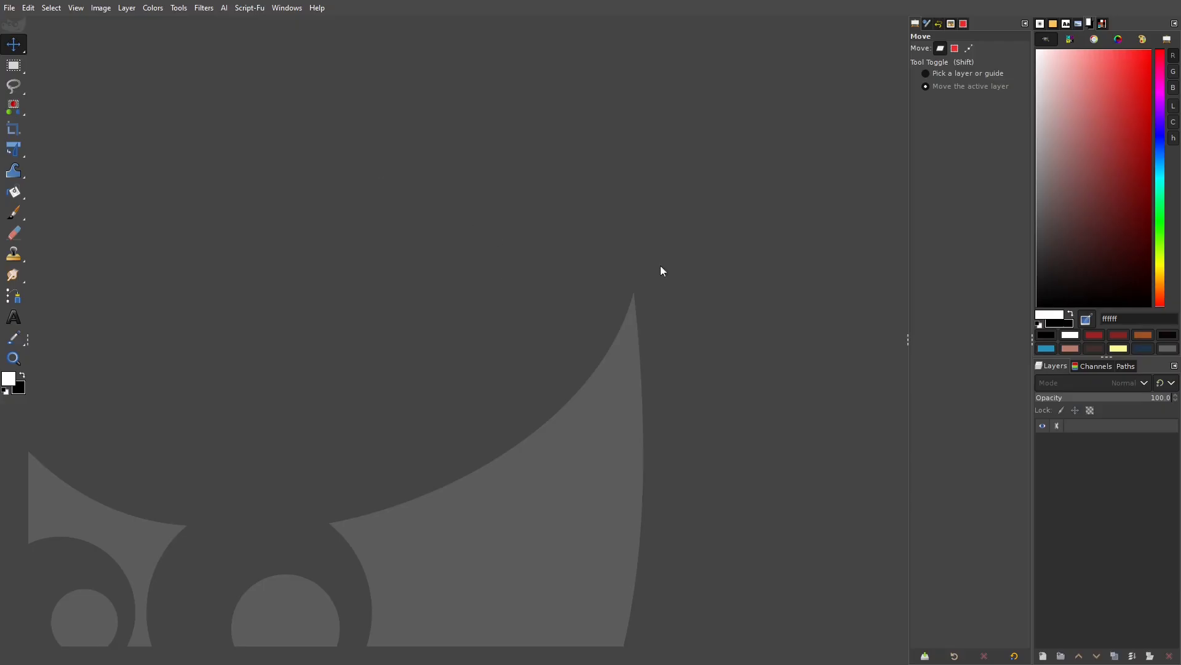
Check GIMP's version information in the Help > About window, then close it.
click(318, 8)
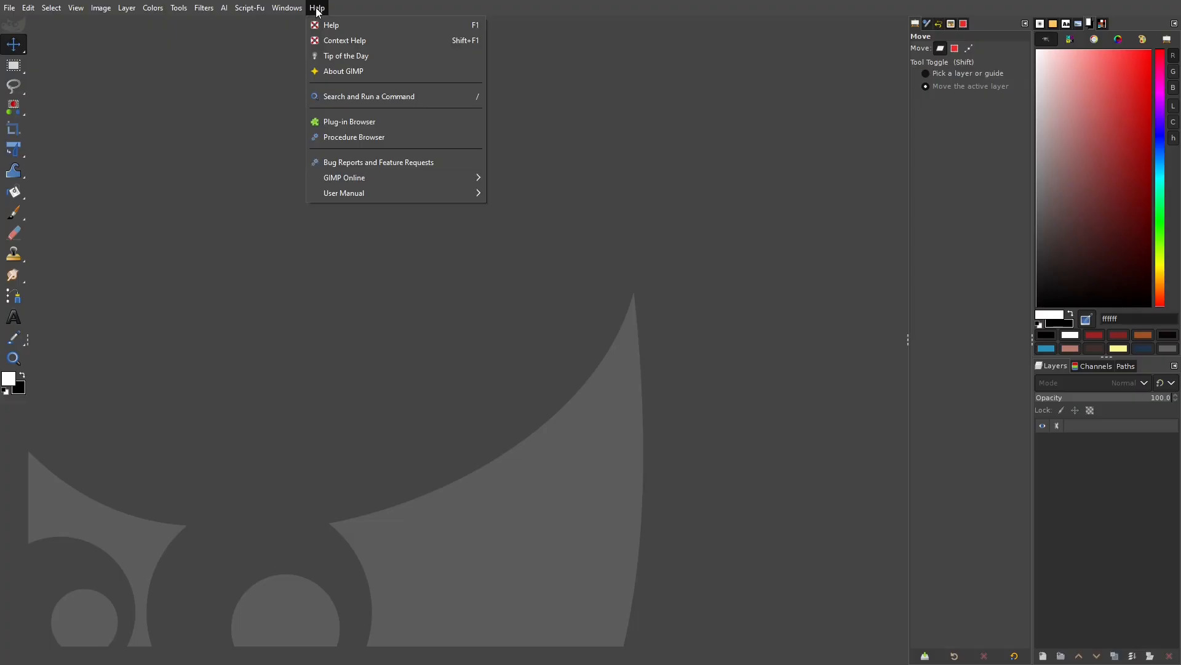
click(360, 71)
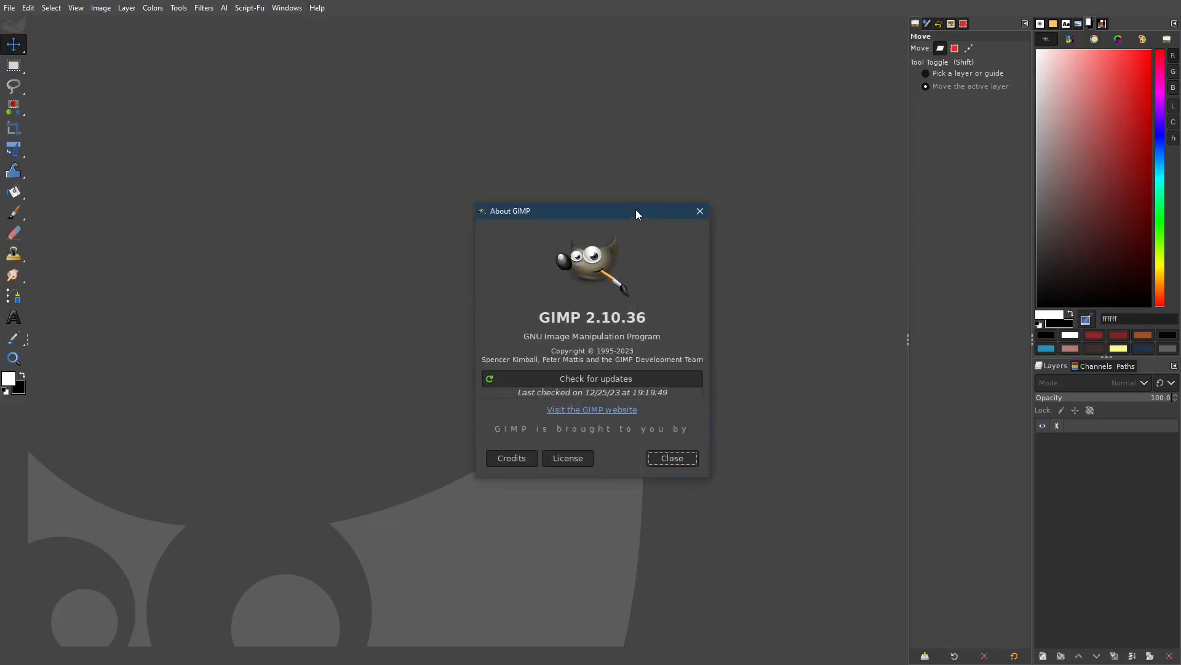
drag(634, 212, 556, 120)
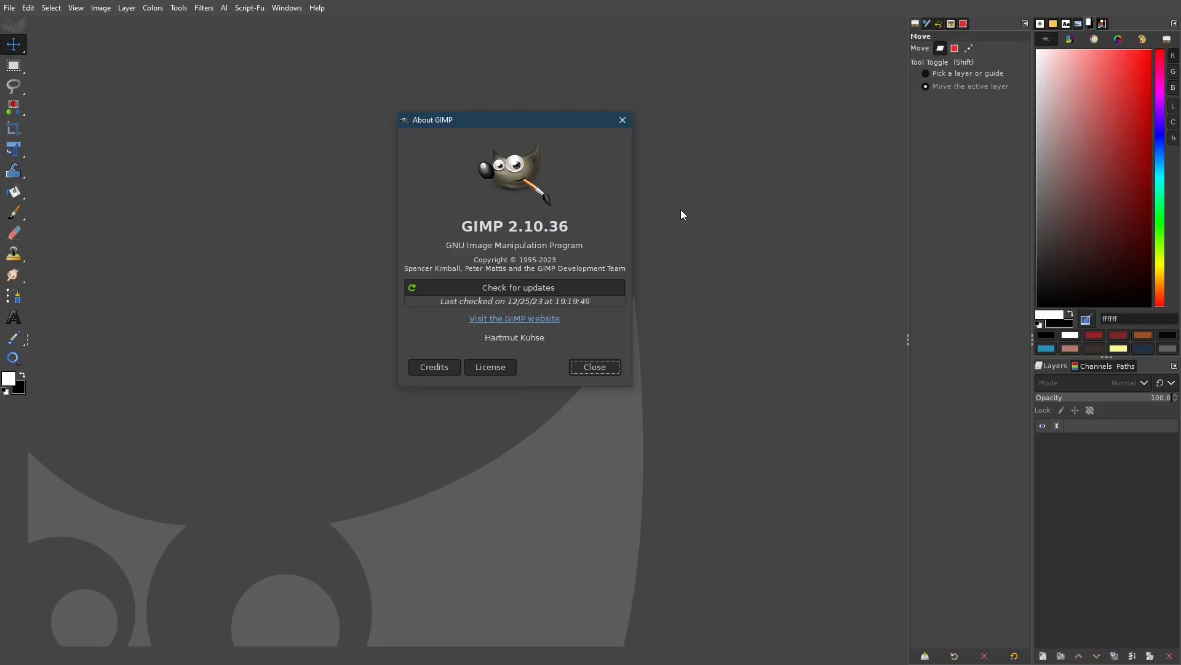
click(622, 121)
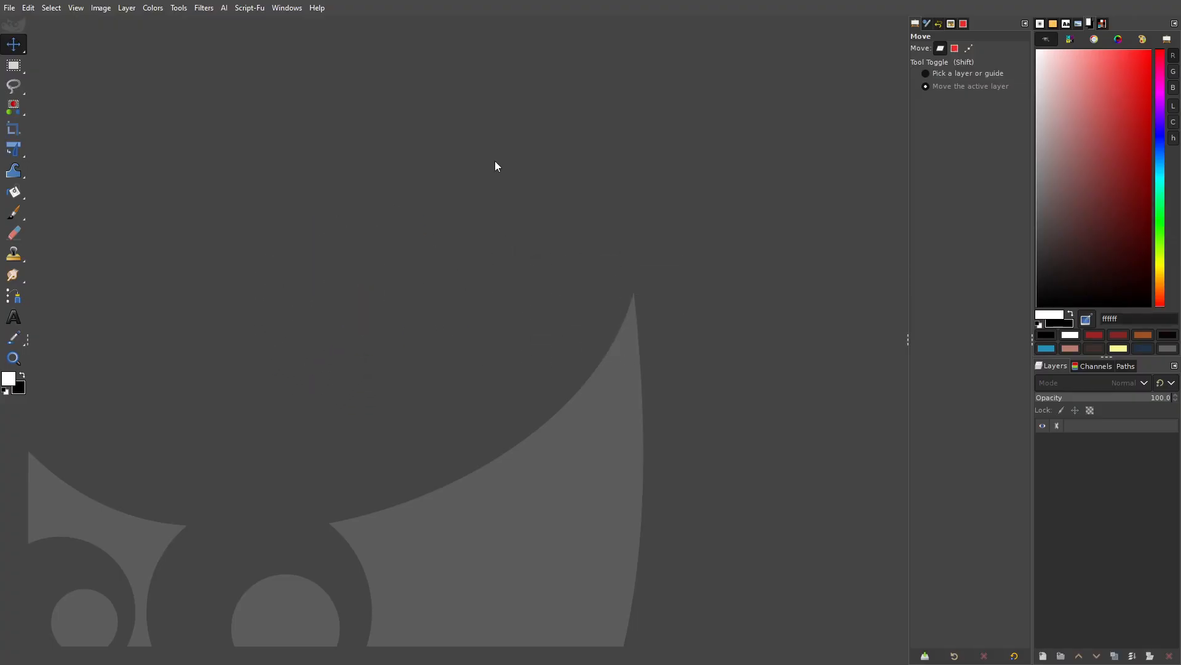
Open yellow-background.jpg and zoom the view to 100%.
click(13, 10)
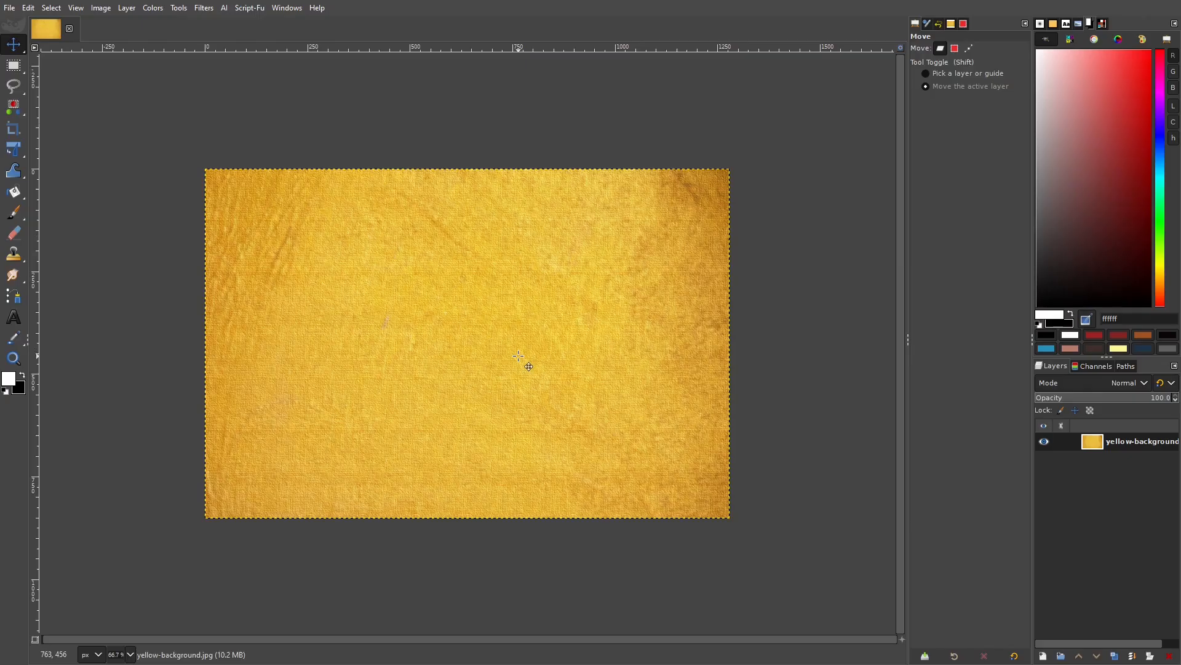
key(ctrl)
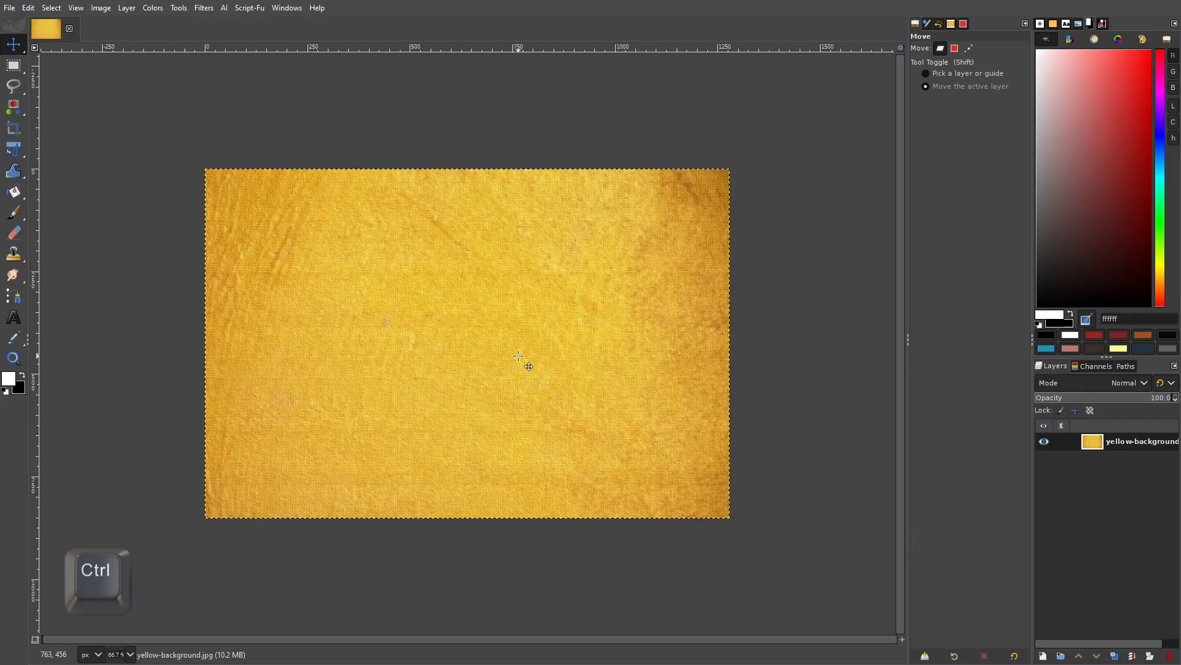
scroll(519, 355, up, 1)
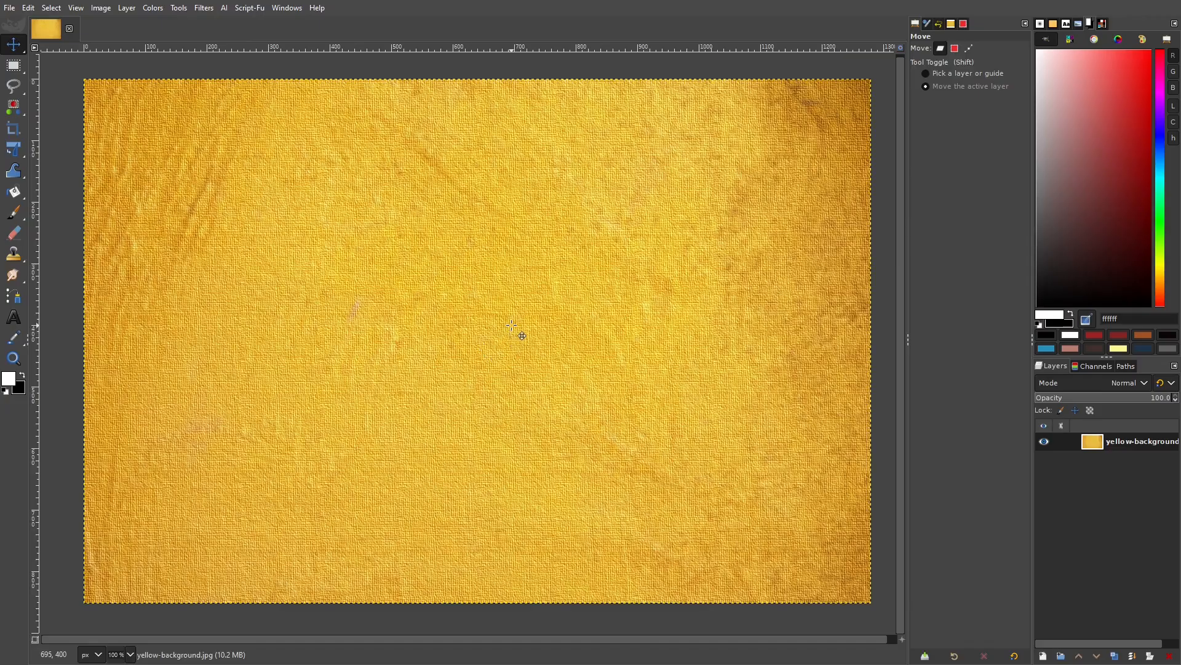
Add a new transparent layer named 'layer' above yellow-background.
click(1048, 656)
drag(939, 322, 600, 207)
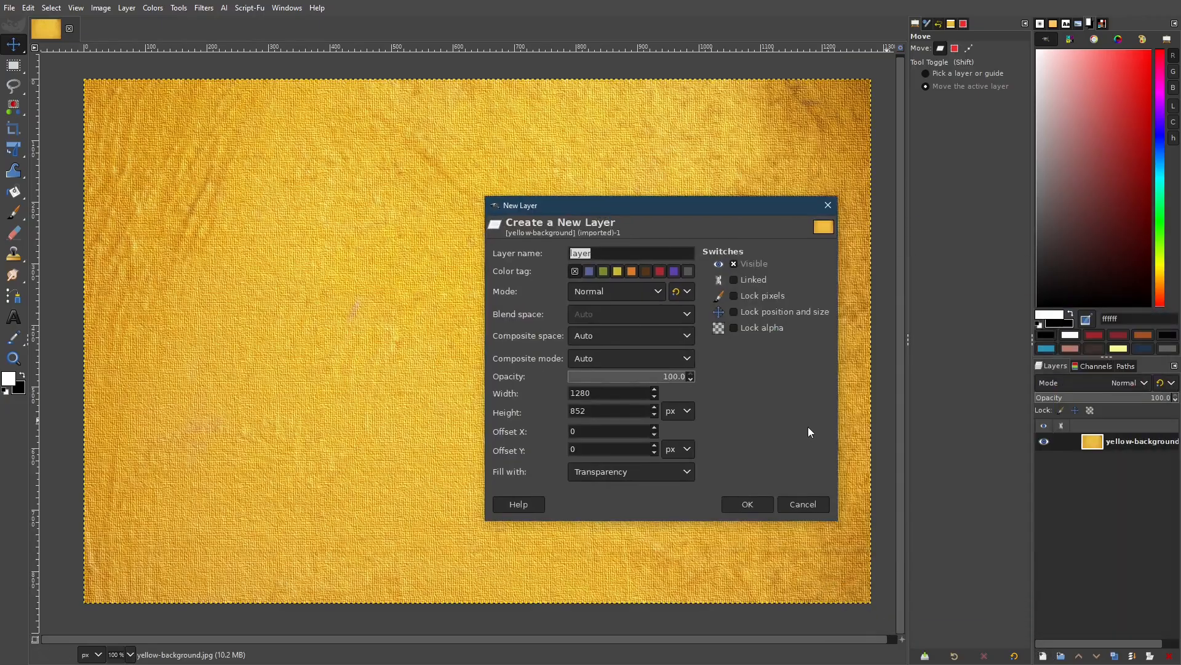
click(749, 505)
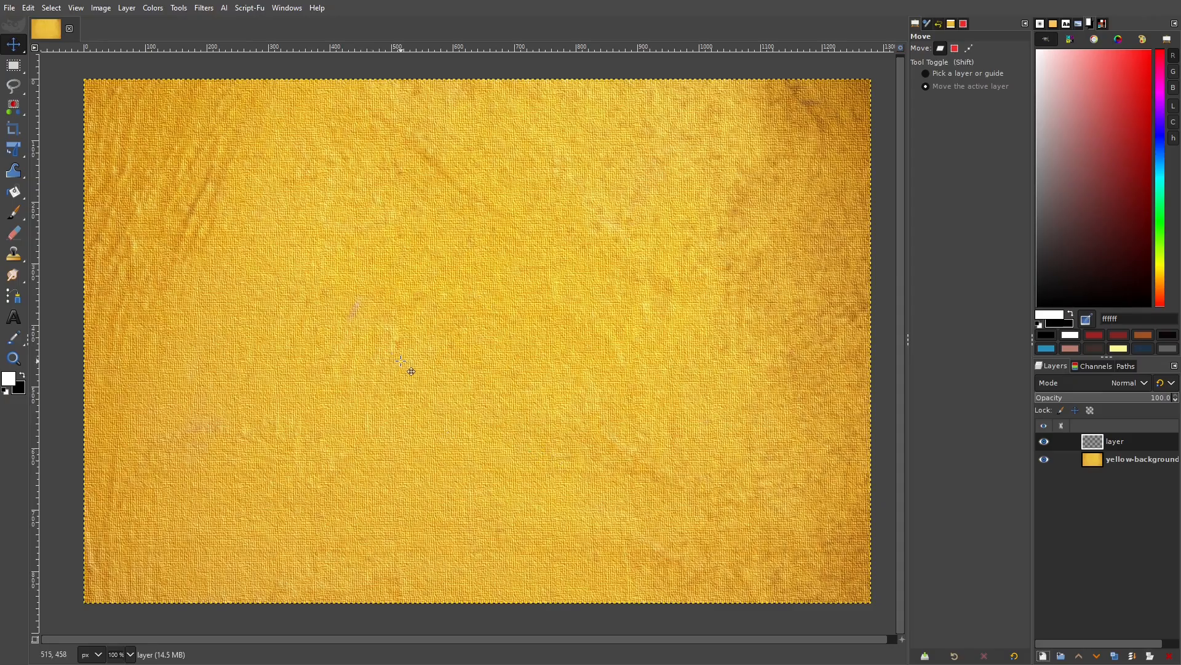
Draw a tall 300×616 px rectangular selection on the image's left side.
mouse_move(14, 71)
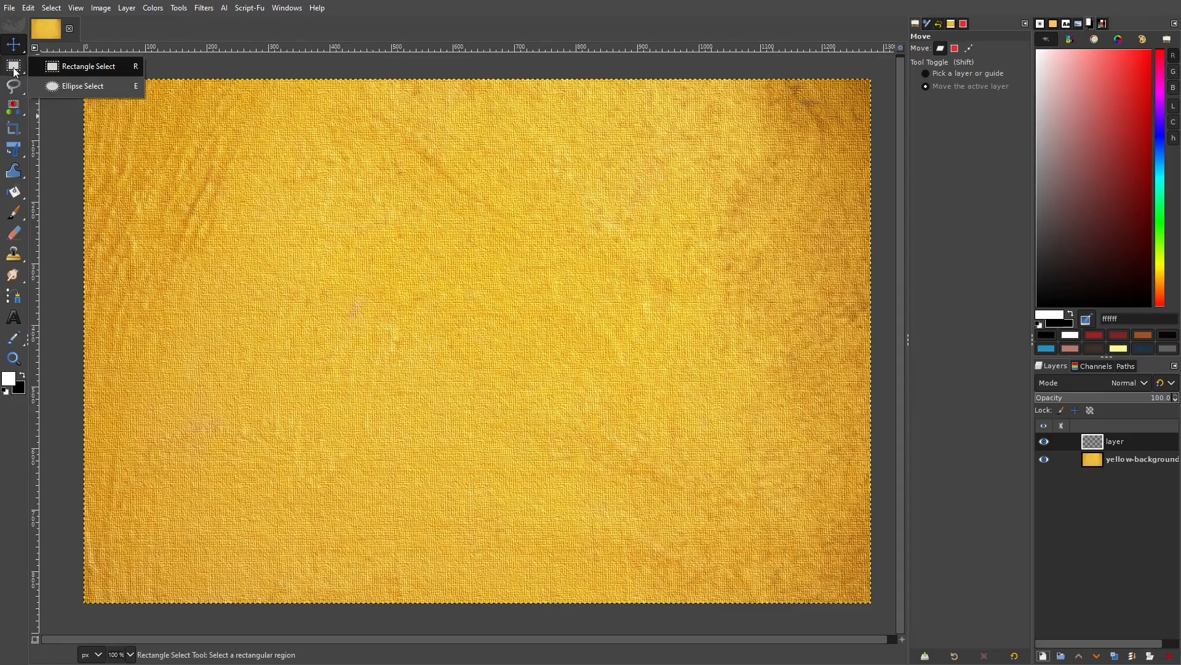
click(14, 70)
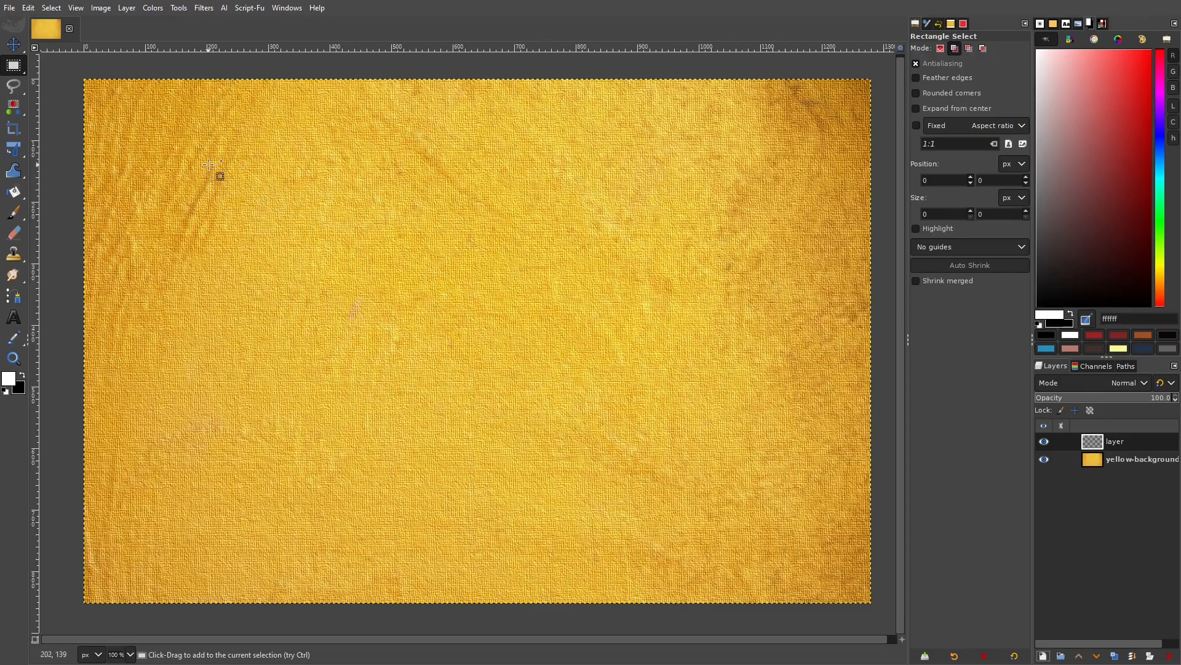
drag(209, 163, 387, 543)
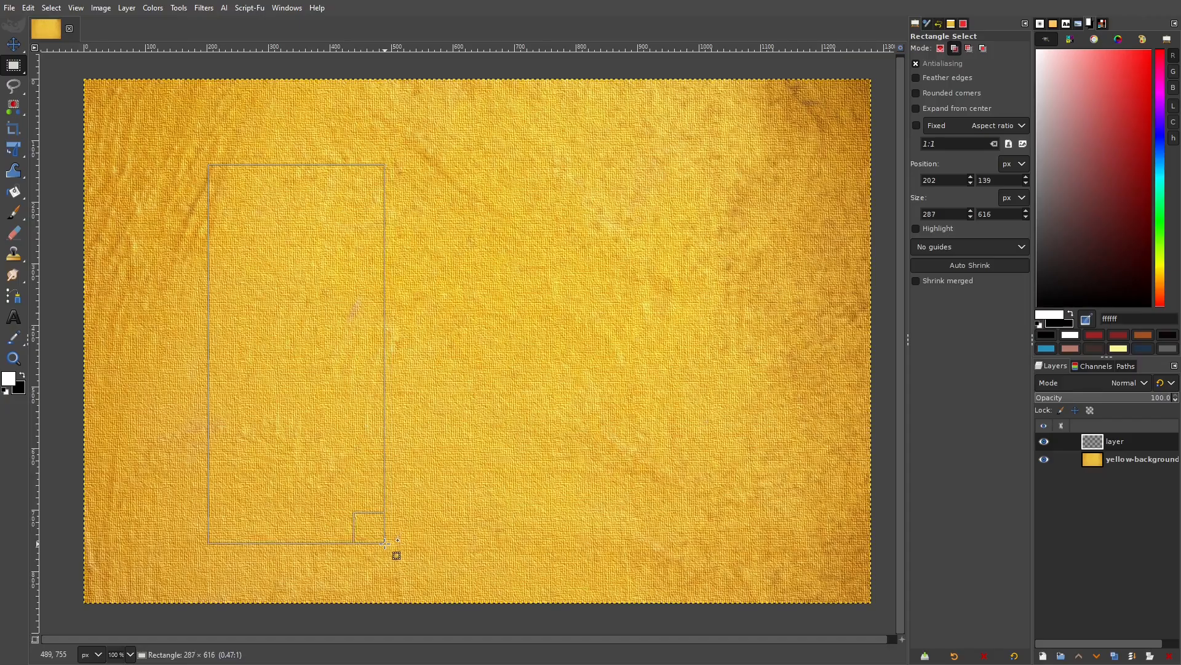
drag(386, 543, 392, 543)
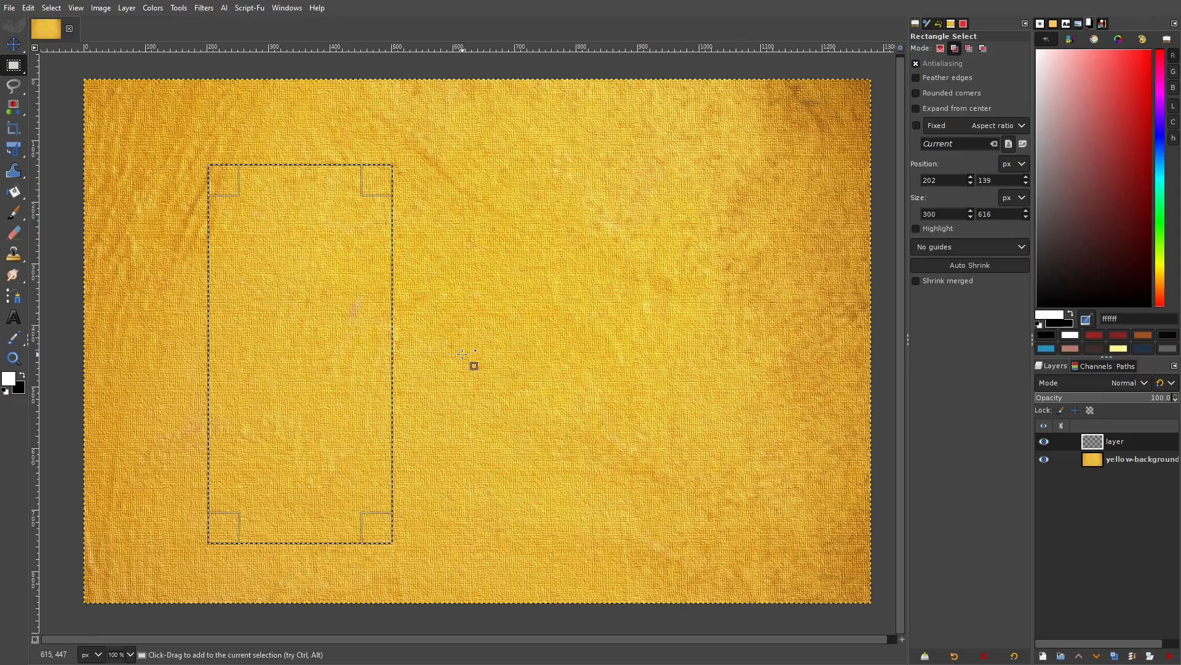
key(Return)
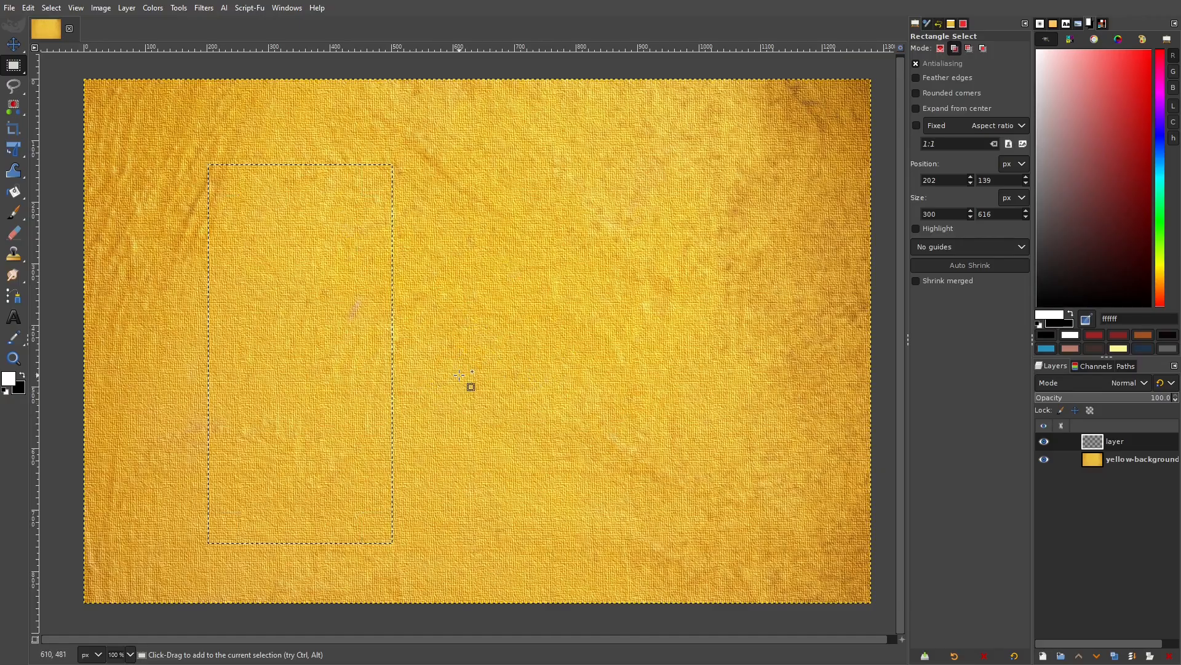
Set the foreground colour to dark red 891d1d and fill the rectangle with it.
click(24, 379)
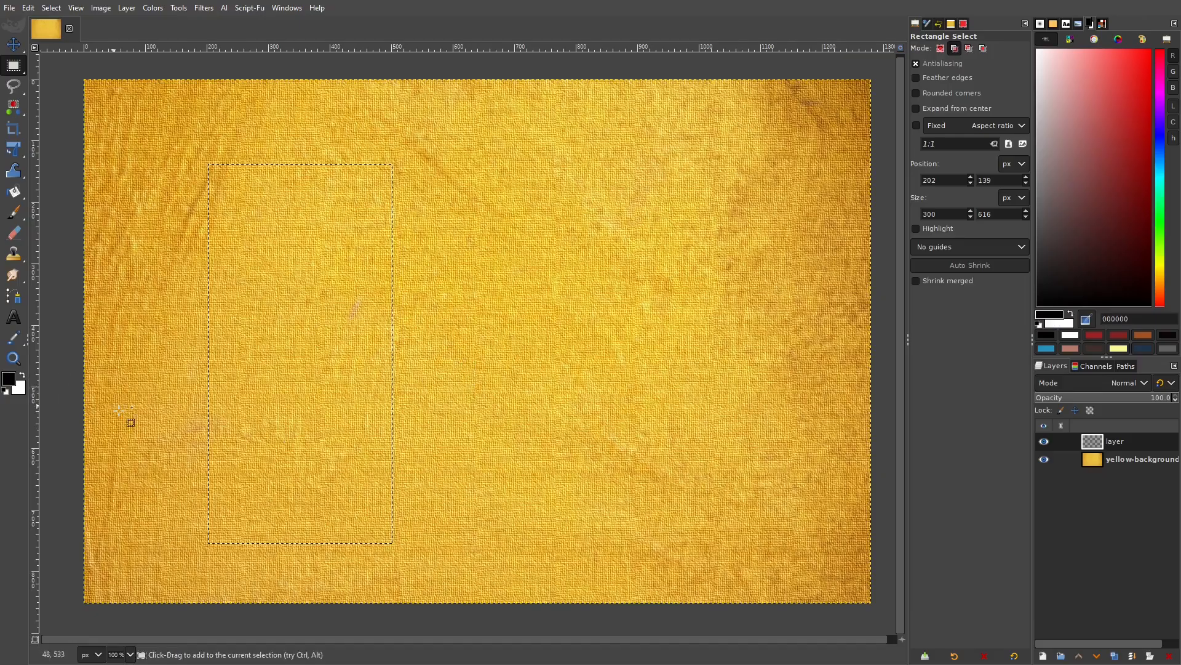
click(9, 379)
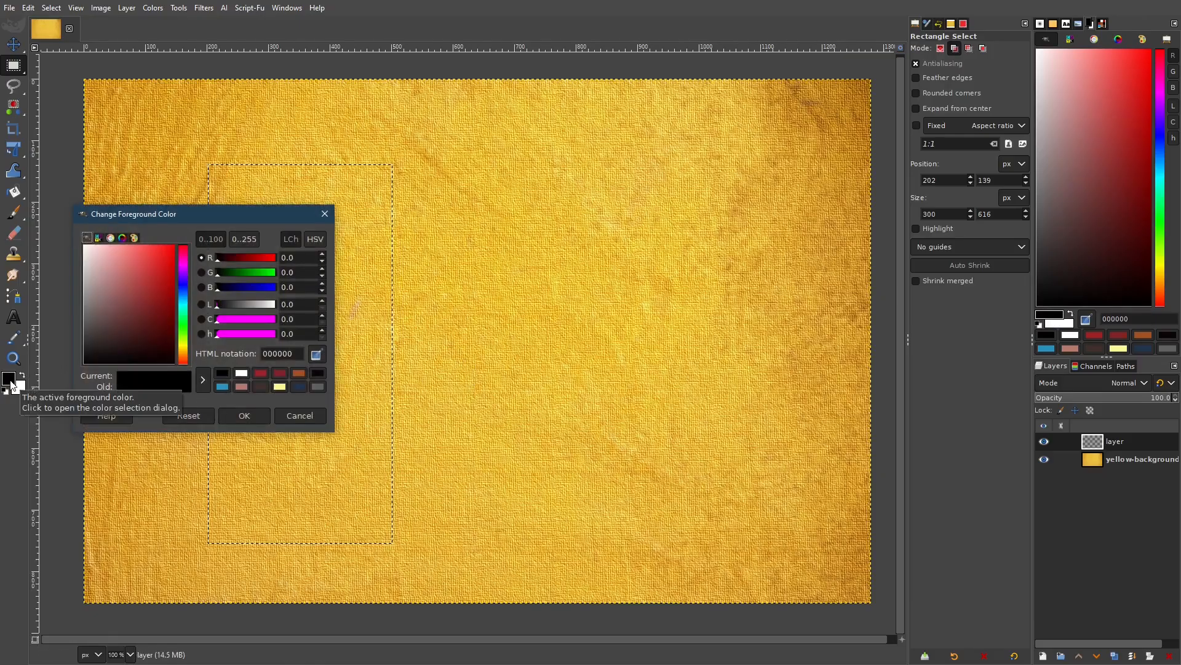
drag(124, 334, 155, 300)
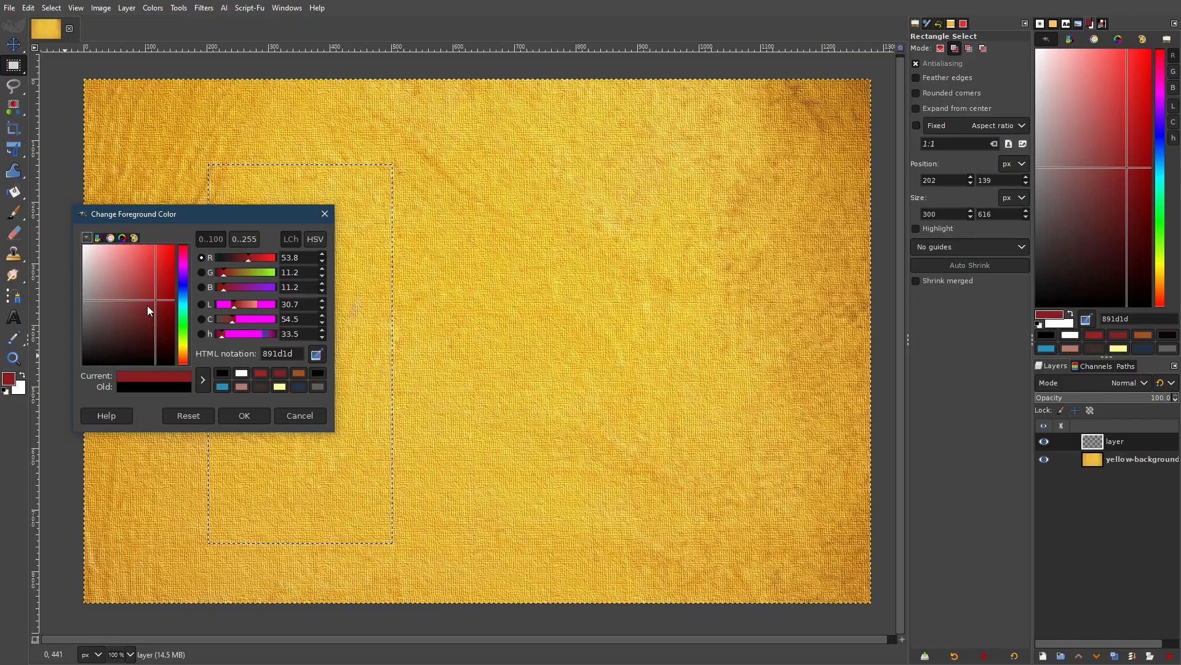
click(245, 415)
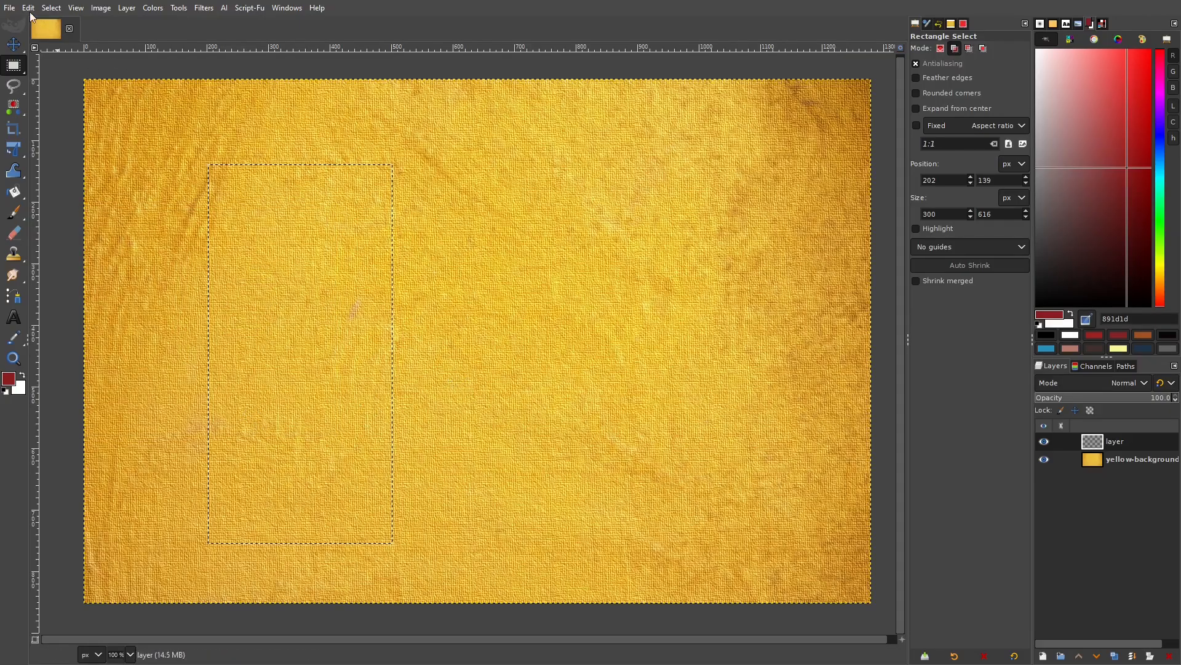
click(30, 12)
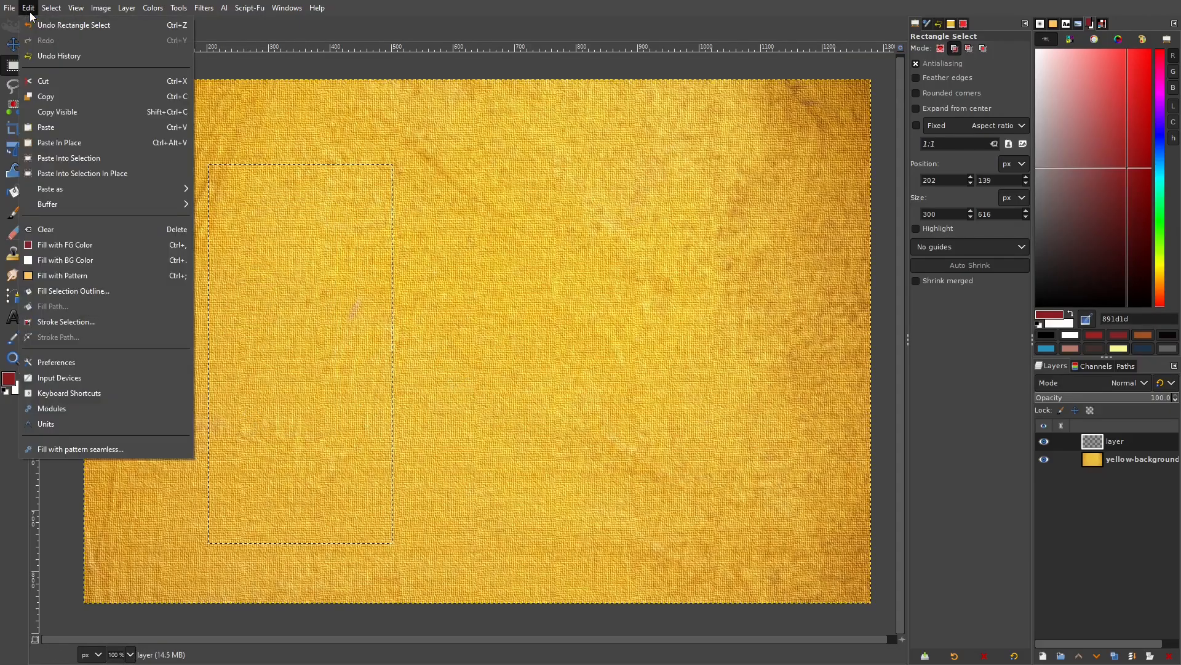
click(91, 246)
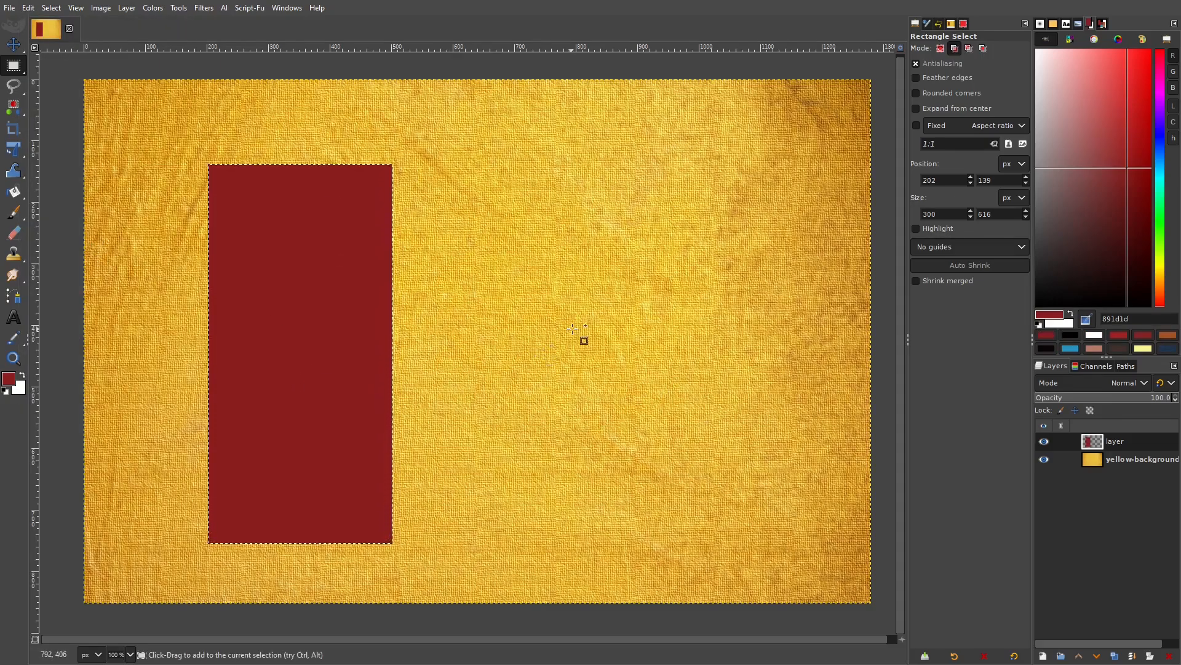
Remove the selection and crop the layer to the red rectangle's content.
click(52, 9)
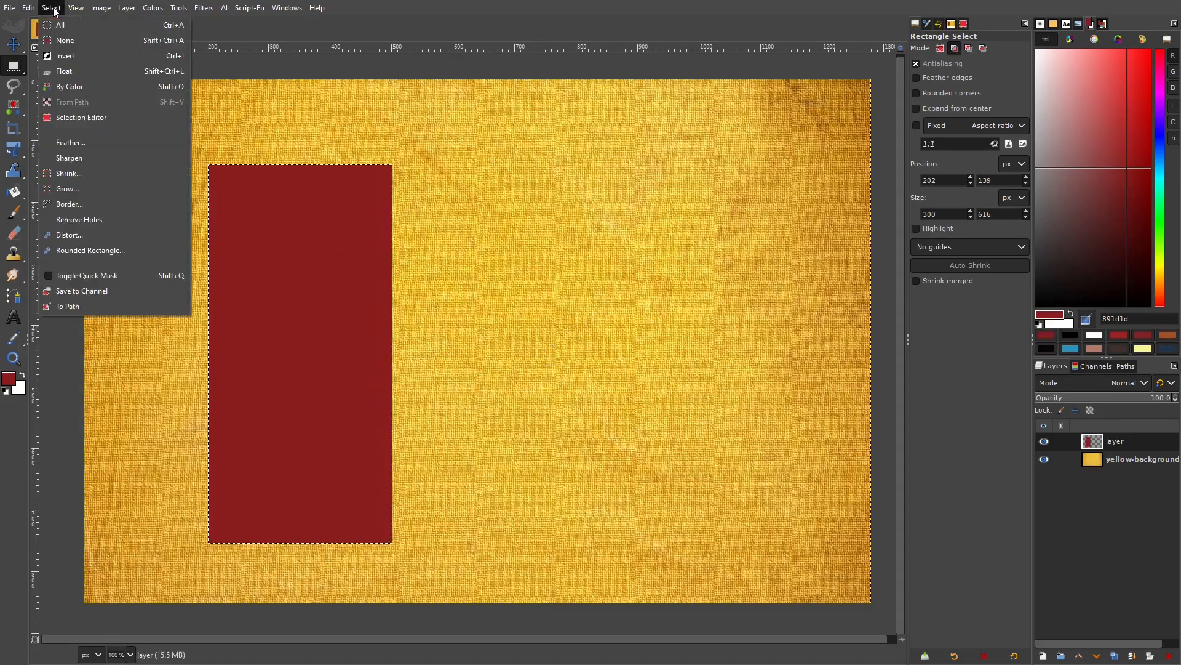
click(77, 39)
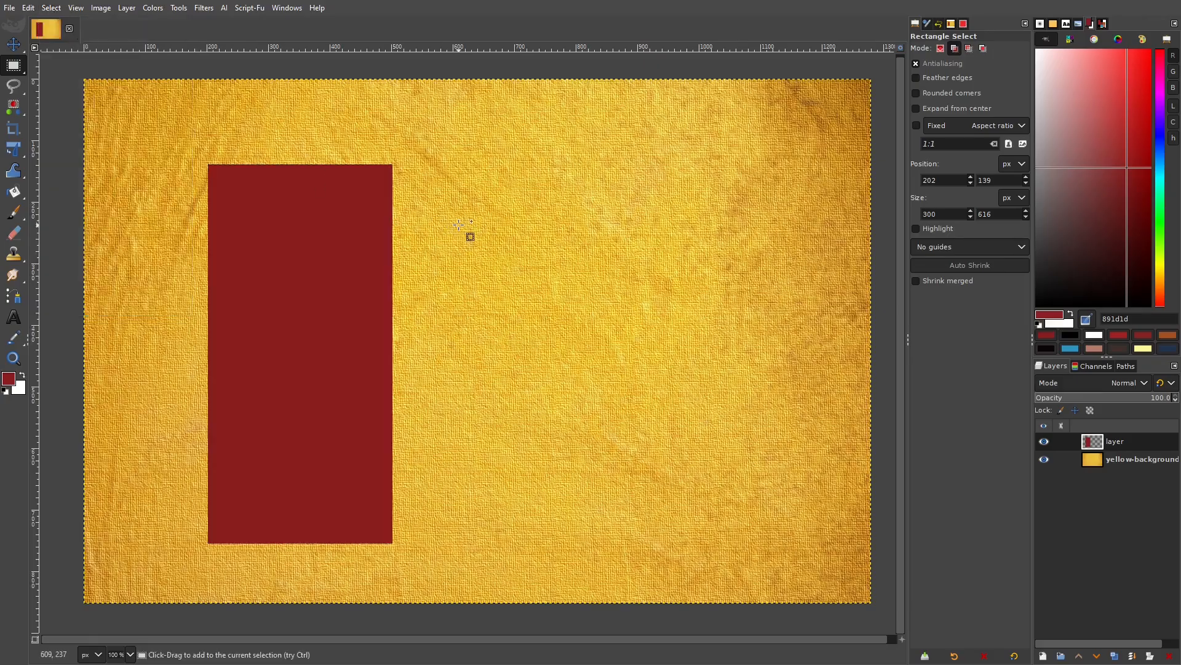
click(126, 9)
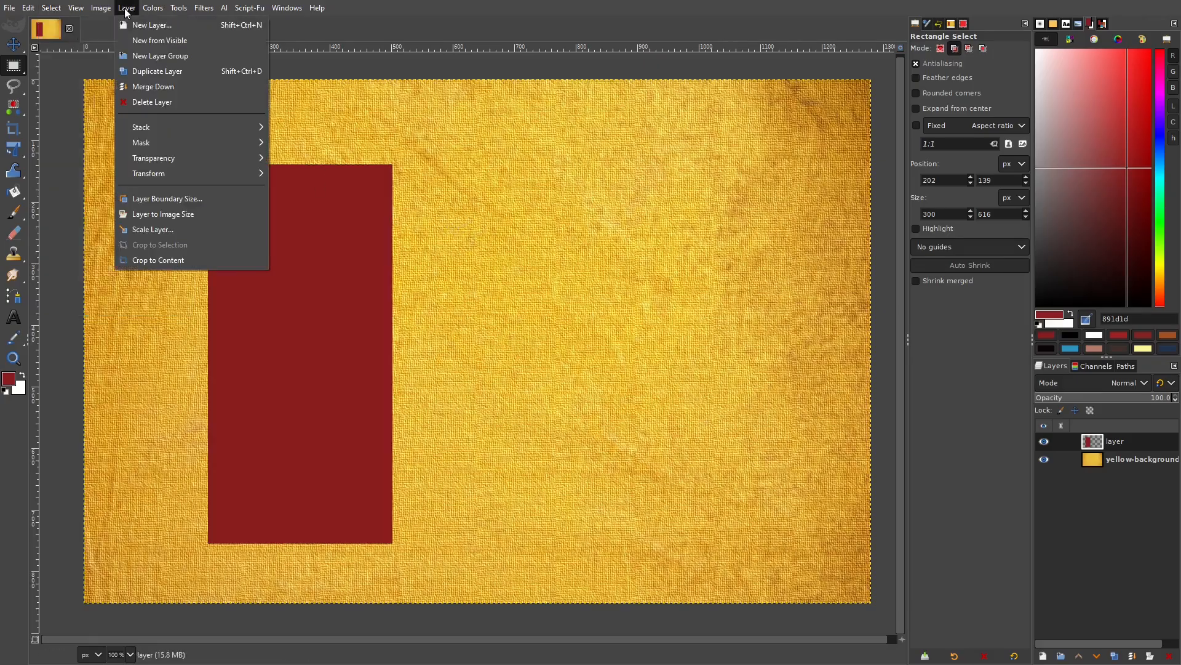
click(179, 260)
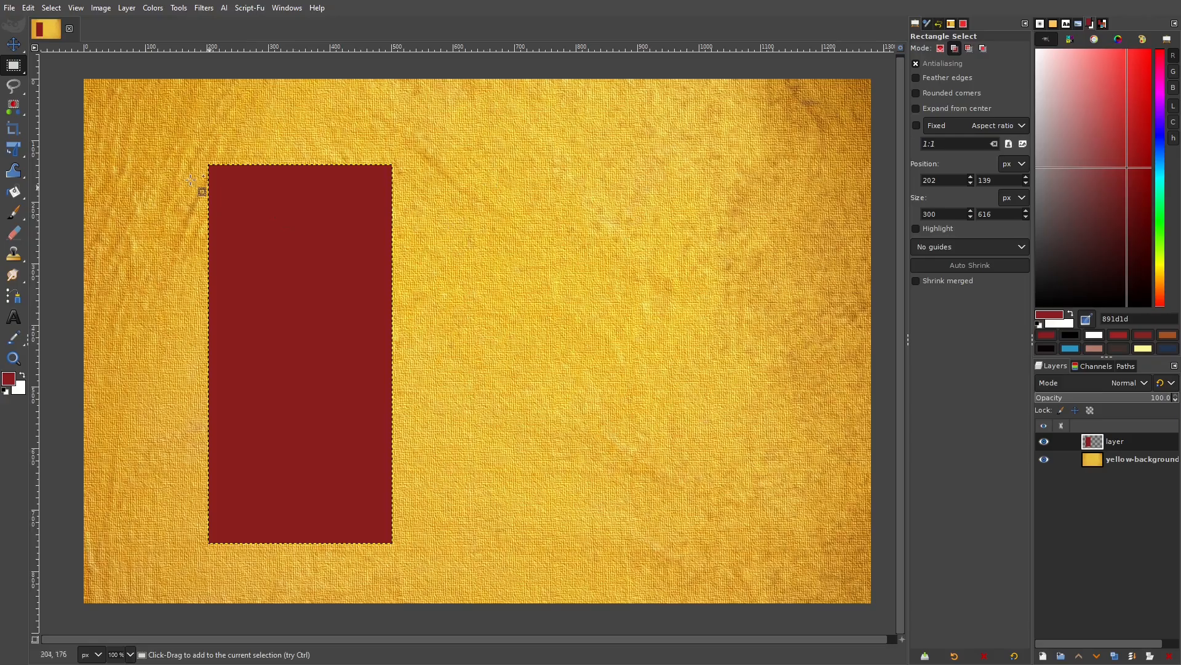
Shift the red layer slightly right and up, and make white the foreground colour.
click(12, 43)
mouse_move(339, 351)
mouse_down()
mouse_move(473, 318)
mouse_move(348, 308)
mouse_move(350, 365)
mouse_up()
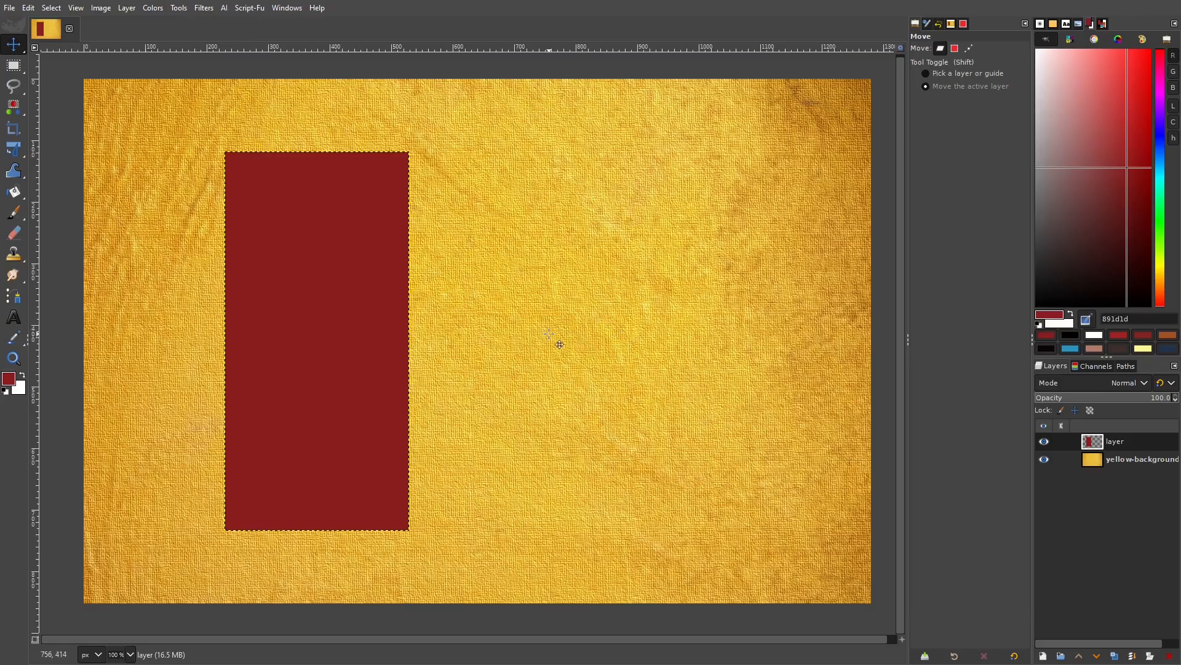
click(23, 376)
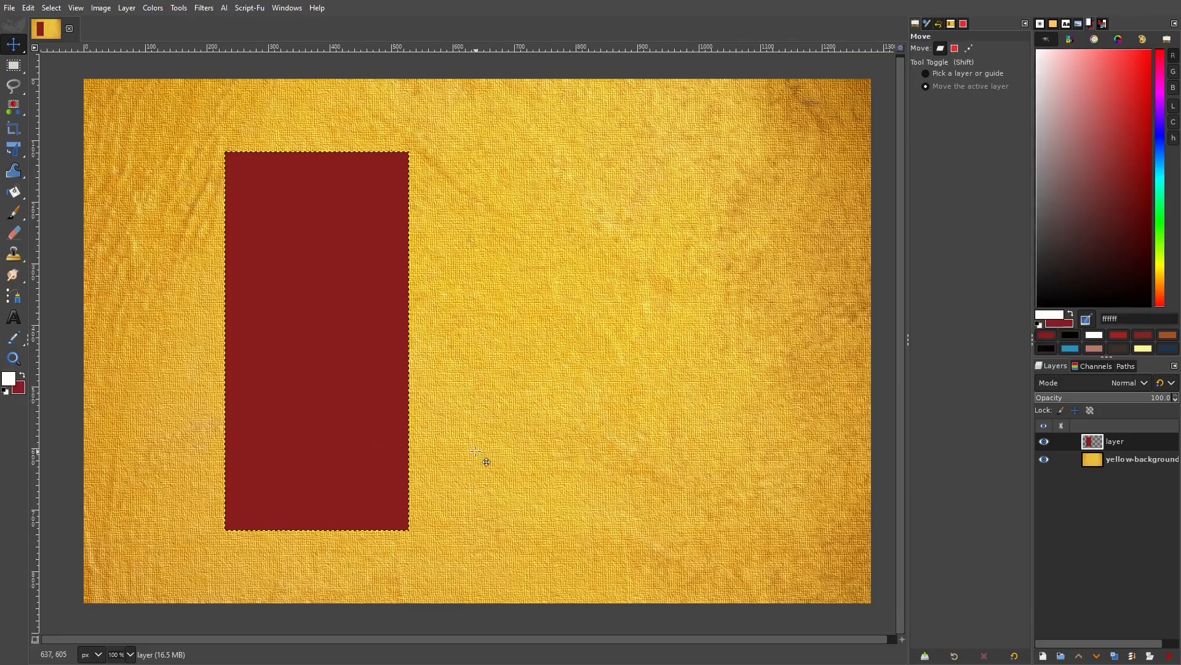
Select the red layer's opaque area and stroke it with a 12 px solid white line.
right_click(1127, 441)
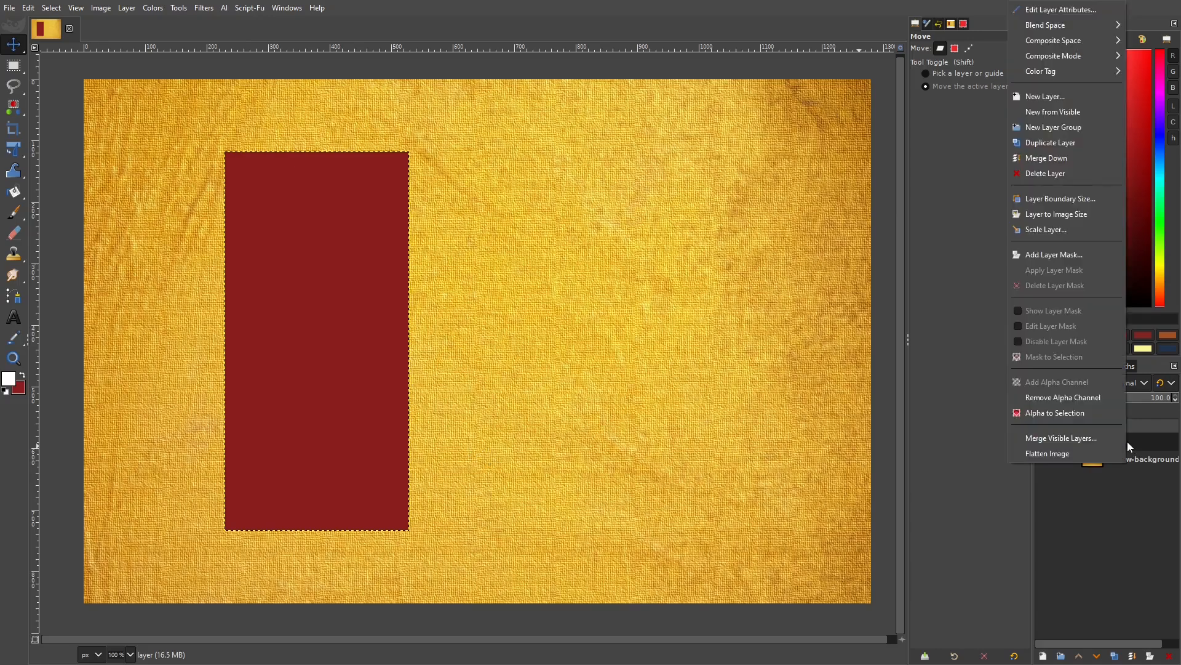
click(1052, 412)
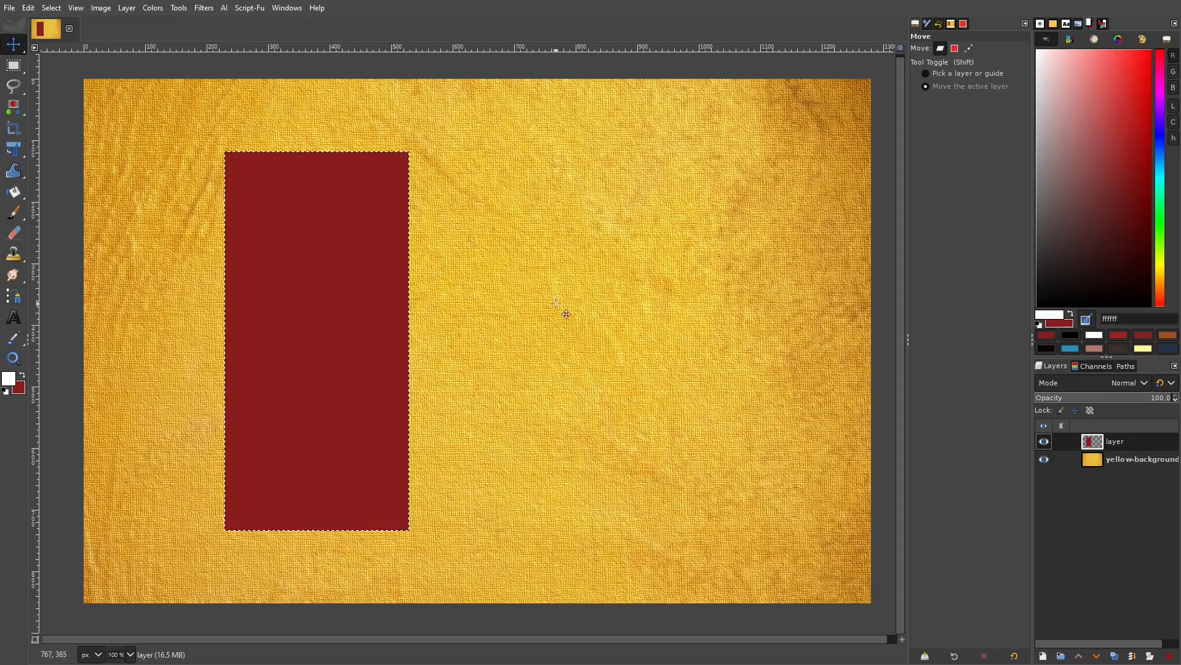
click(28, 8)
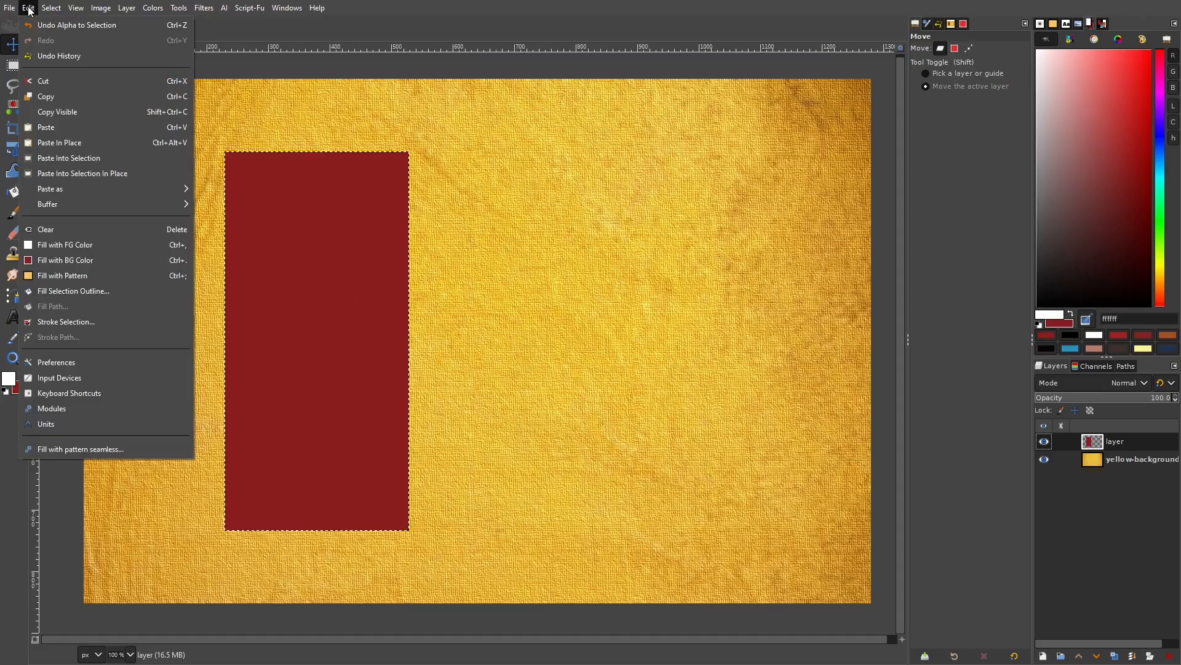
click(67, 322)
drag(636, 238, 672, 207)
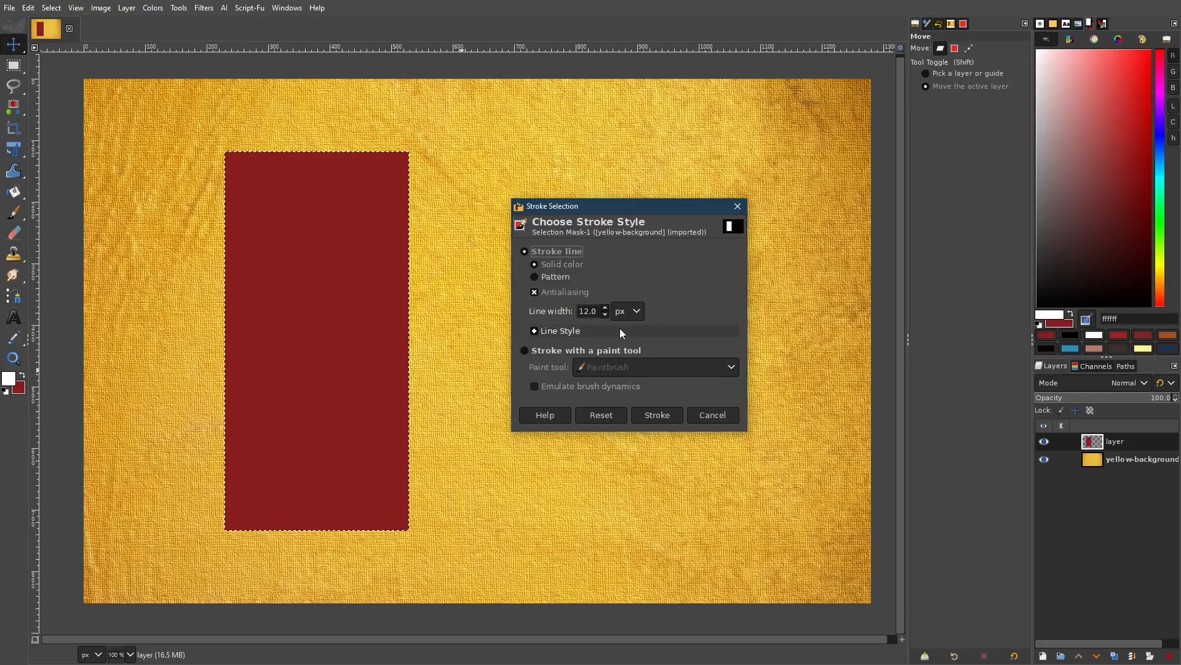
click(628, 311)
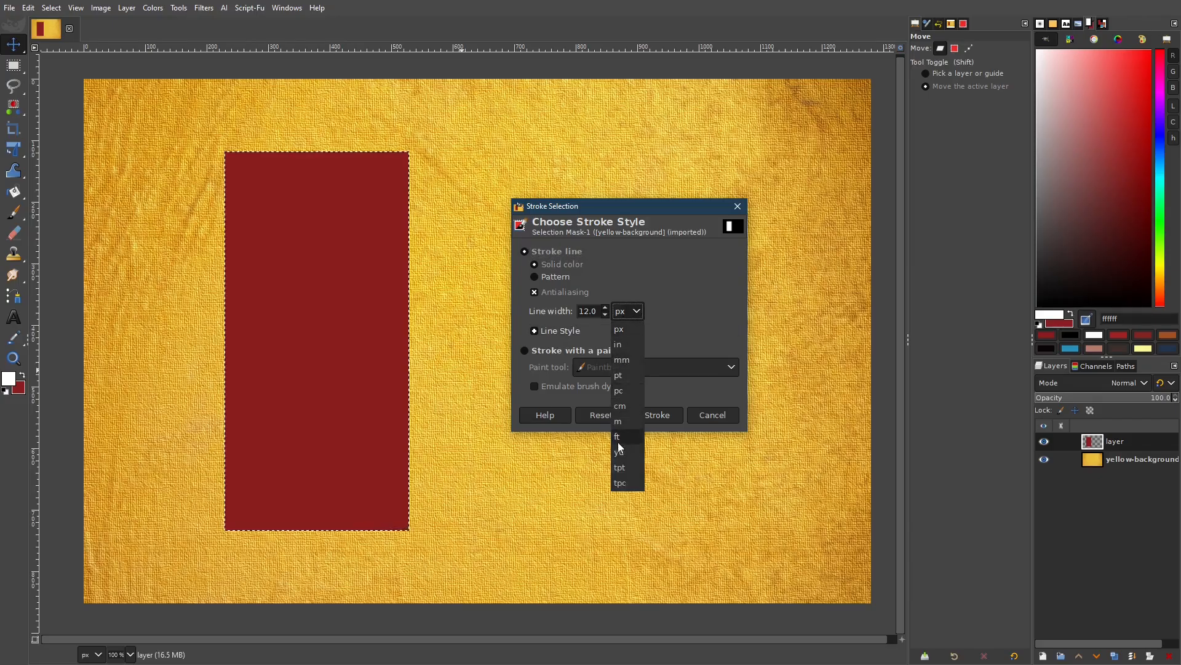
click(658, 304)
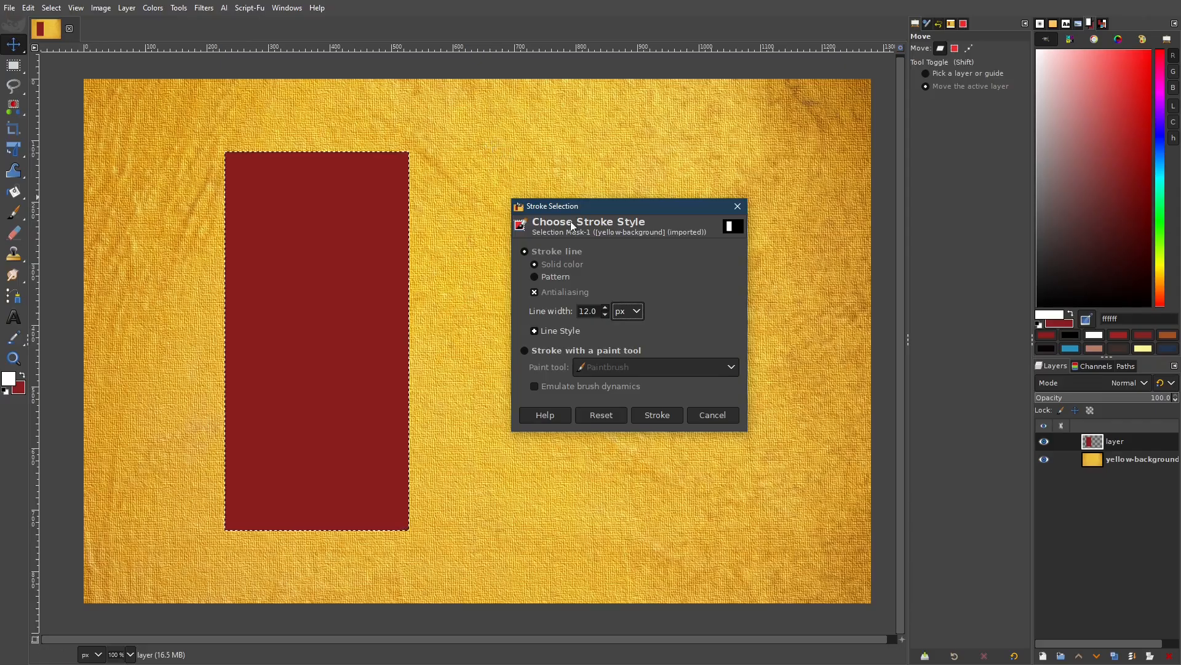
click(662, 418)
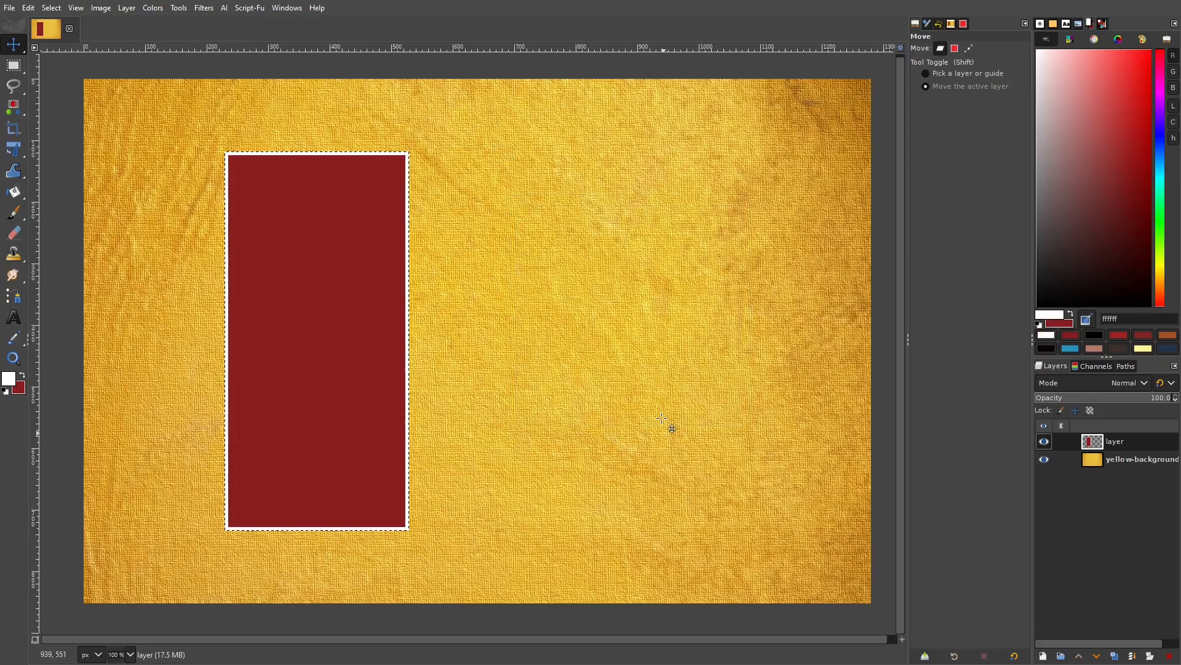
Add a black drop shadow to the card with blur radius 9 and opacity 0.9.
click(51, 7)
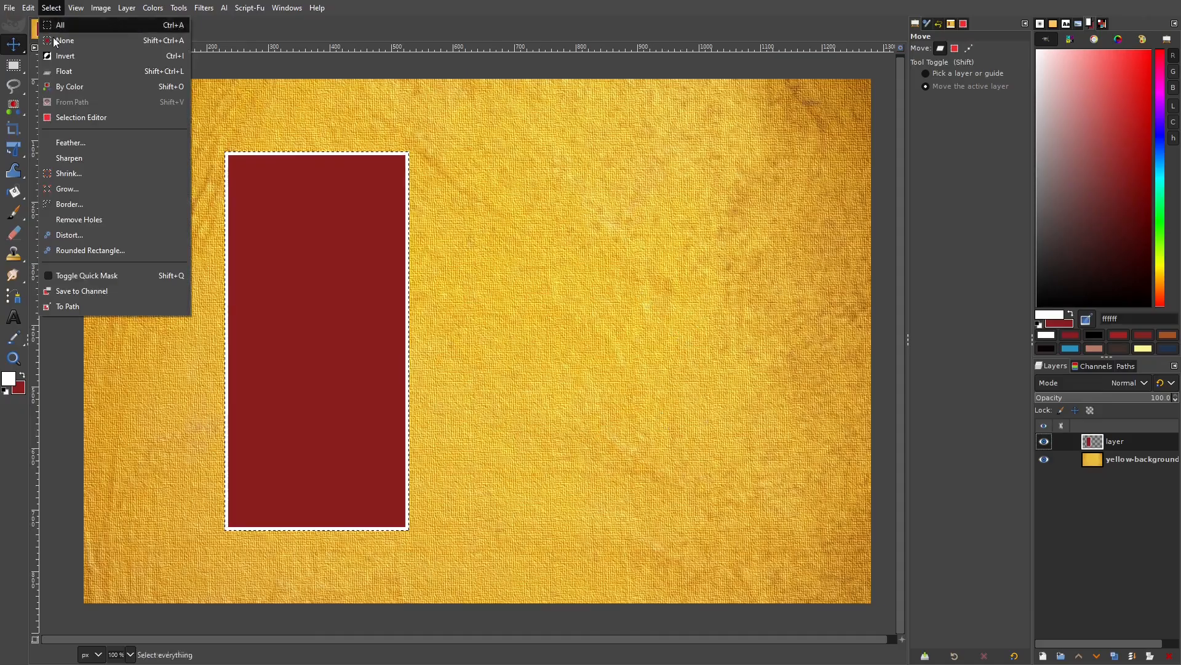
click(72, 57)
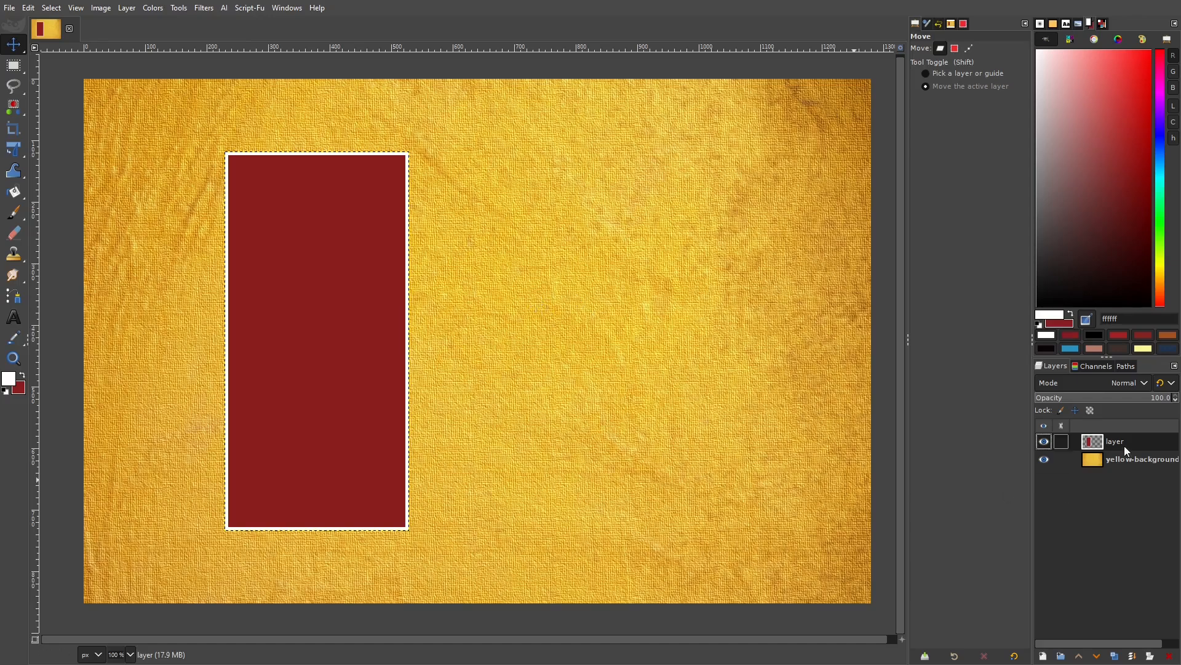
click(205, 8)
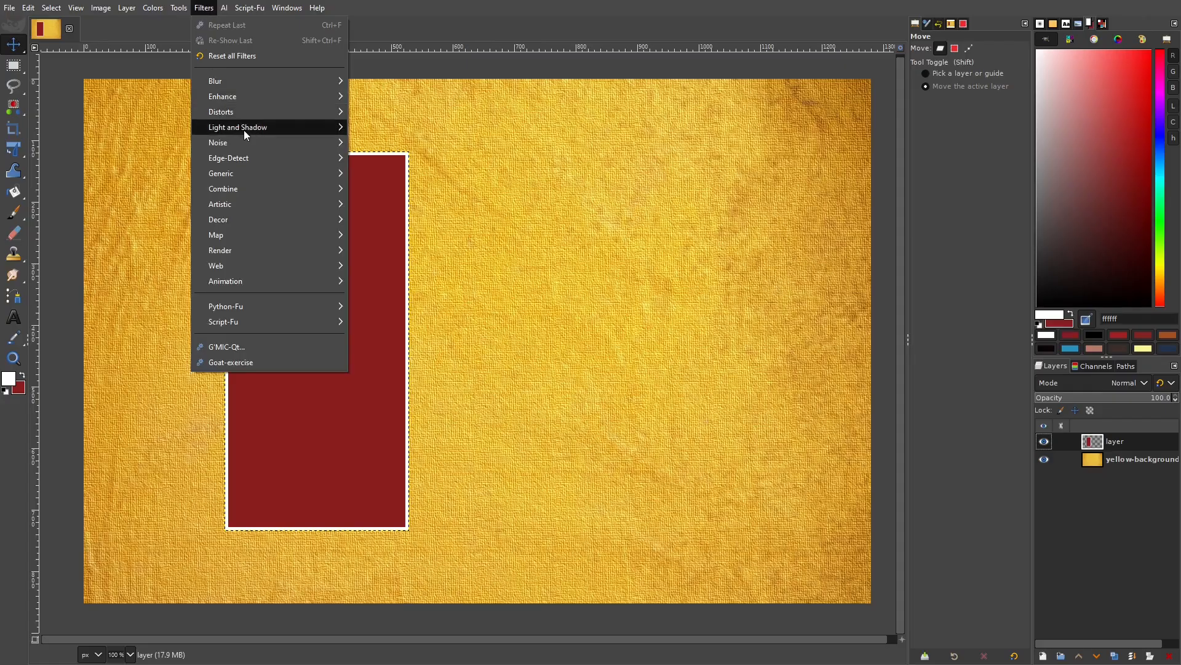
mouse_move(243, 129)
click(389, 230)
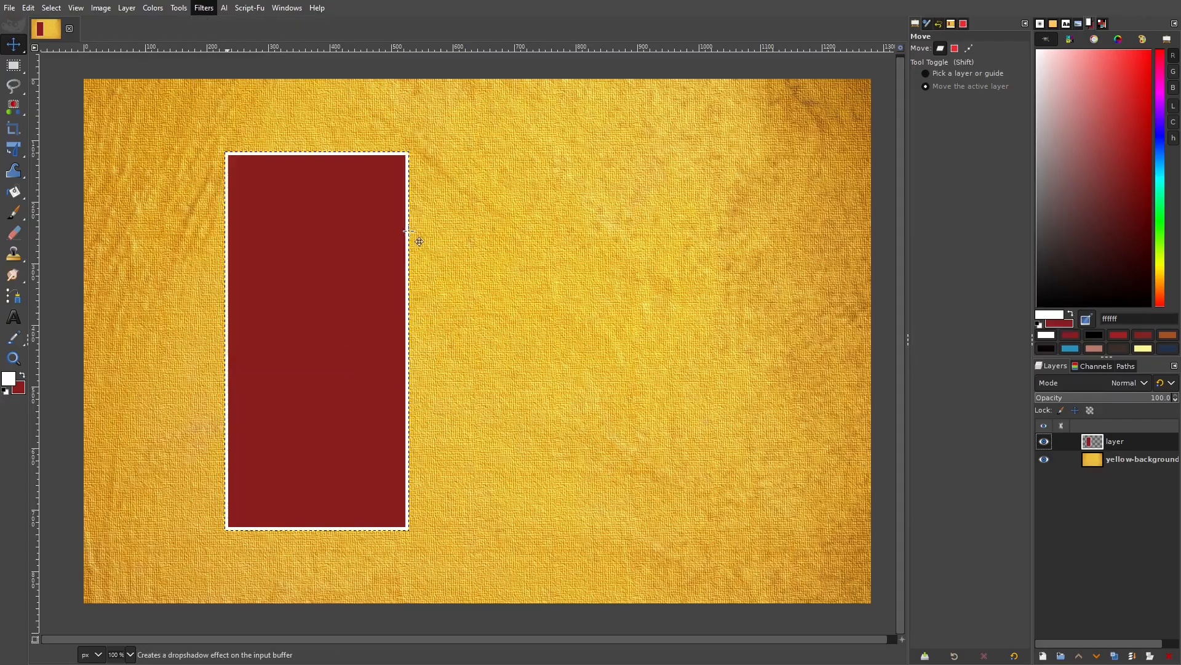
drag(590, 177, 691, 156)
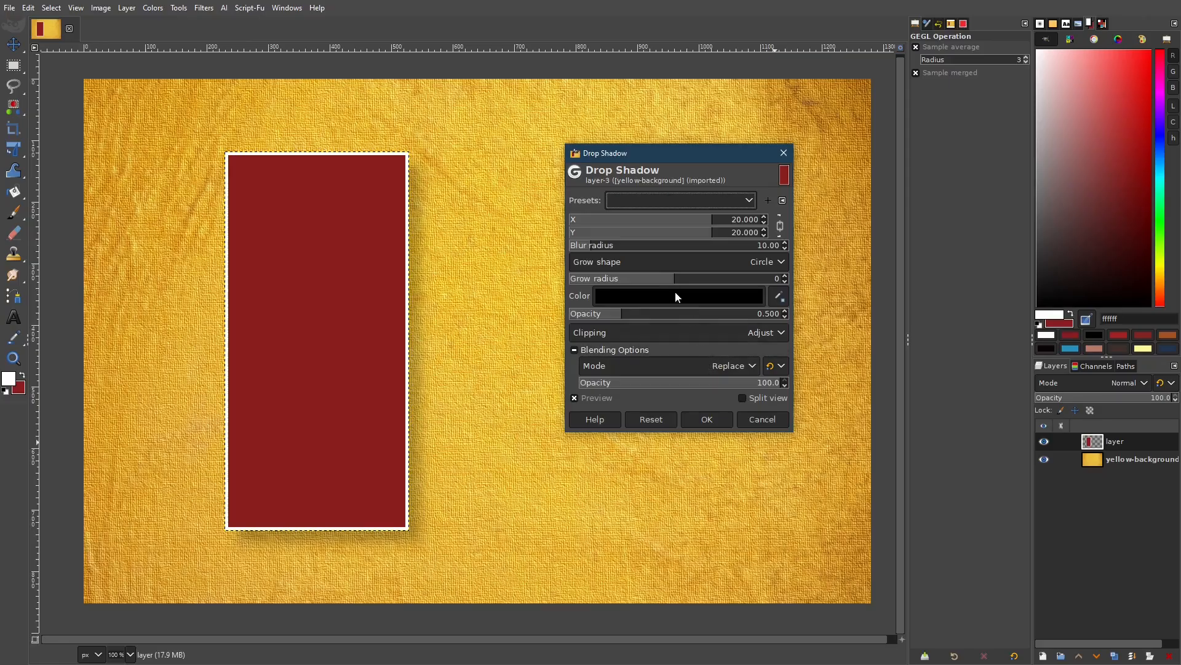
click(785, 248)
drag(785, 311, 784, 312)
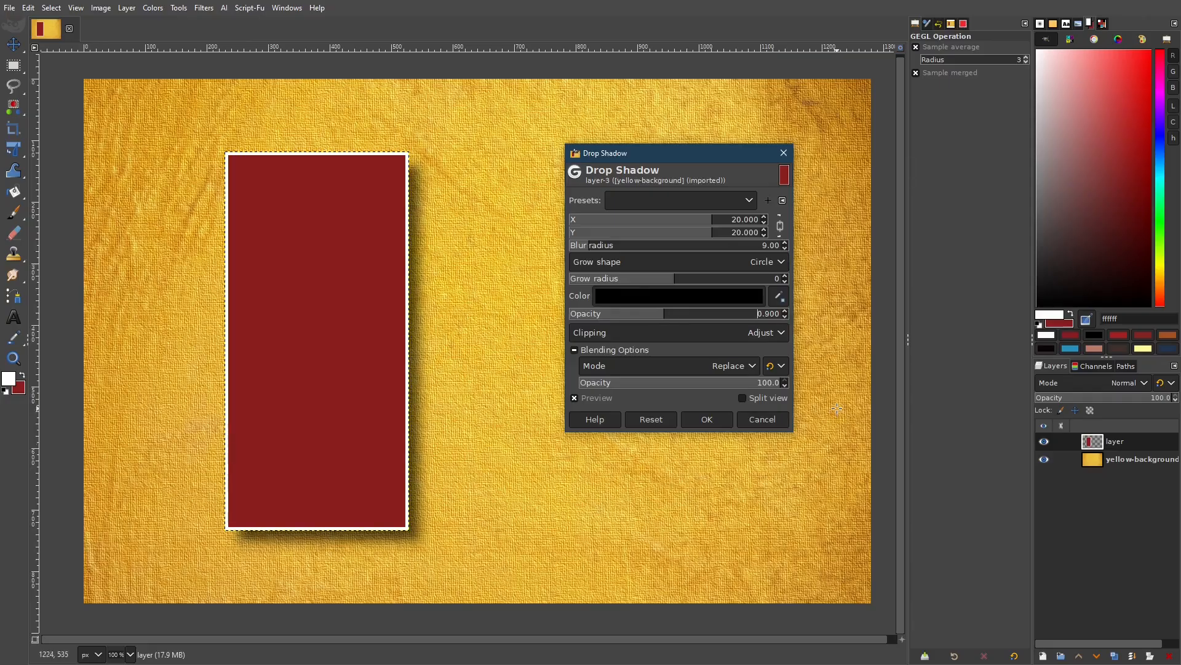
click(713, 424)
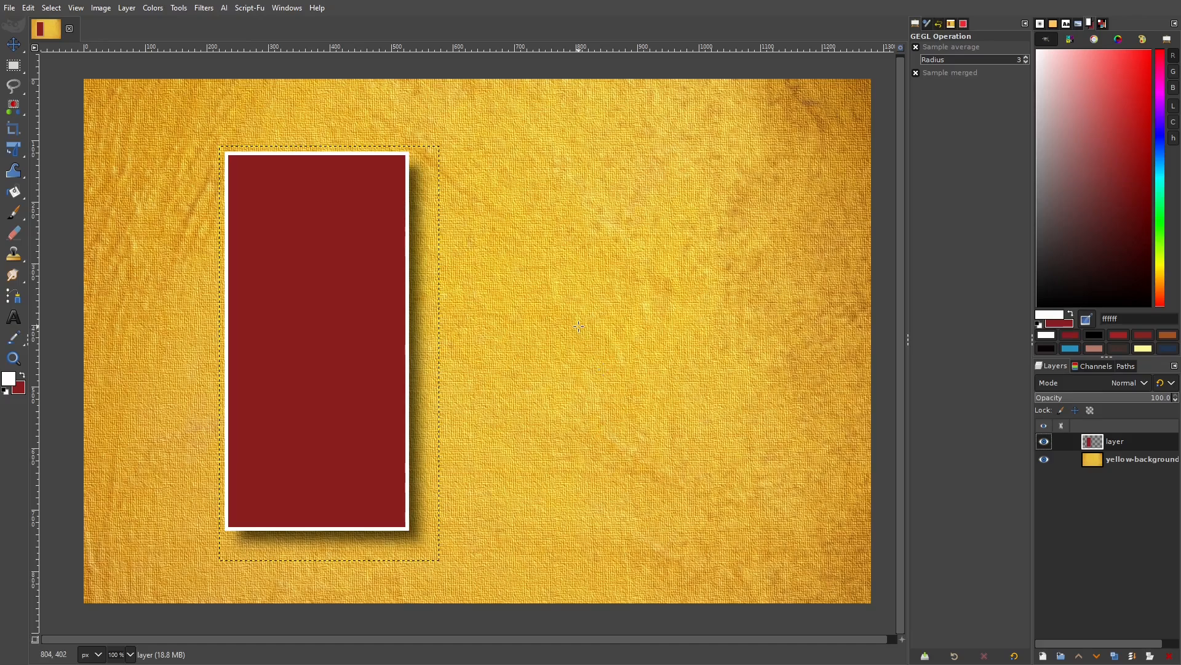
Rotate the card layer about 6° clockwise with the Unified Transform tool.
click(14, 151)
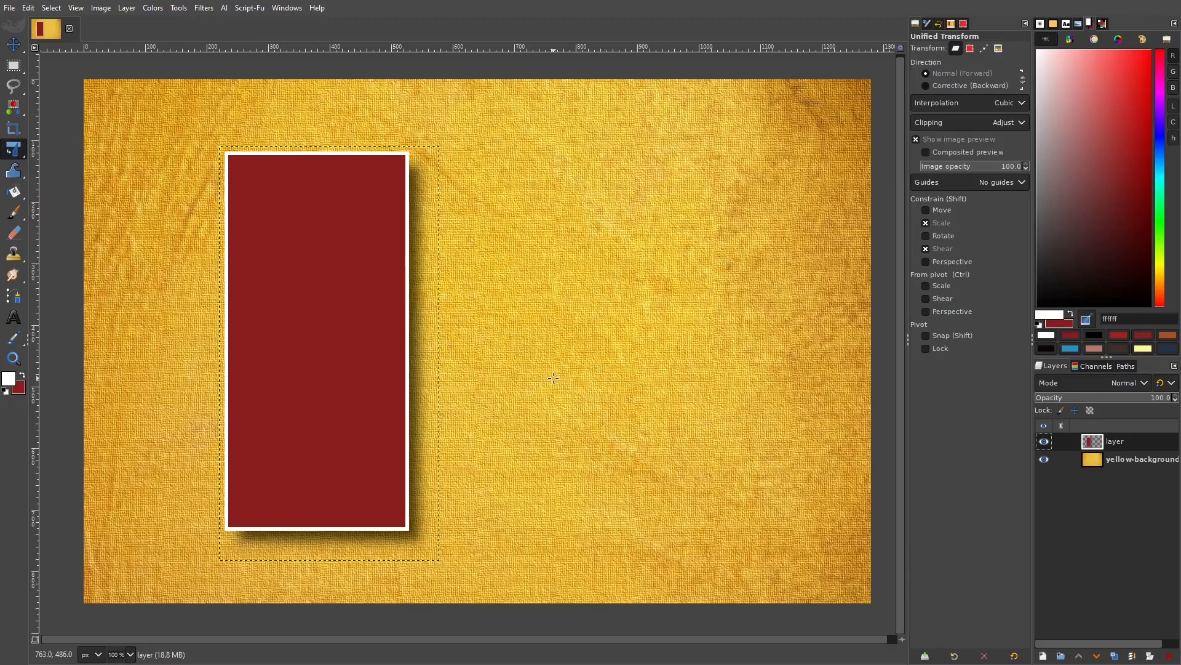
click(285, 294)
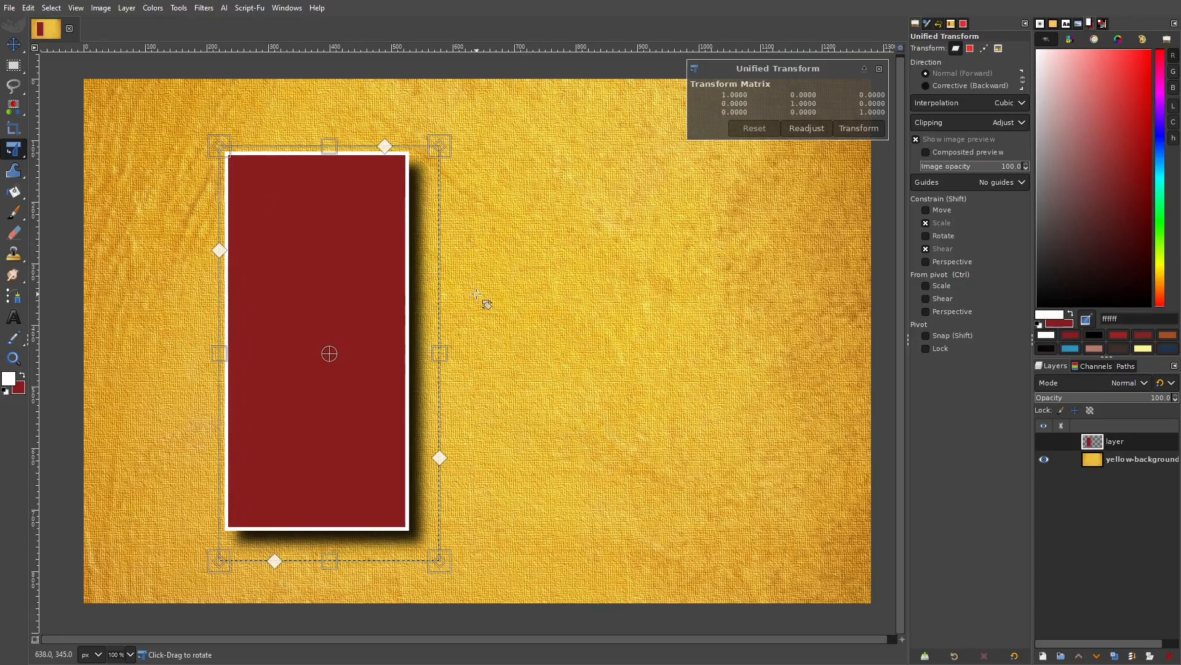
drag(482, 301, 476, 310)
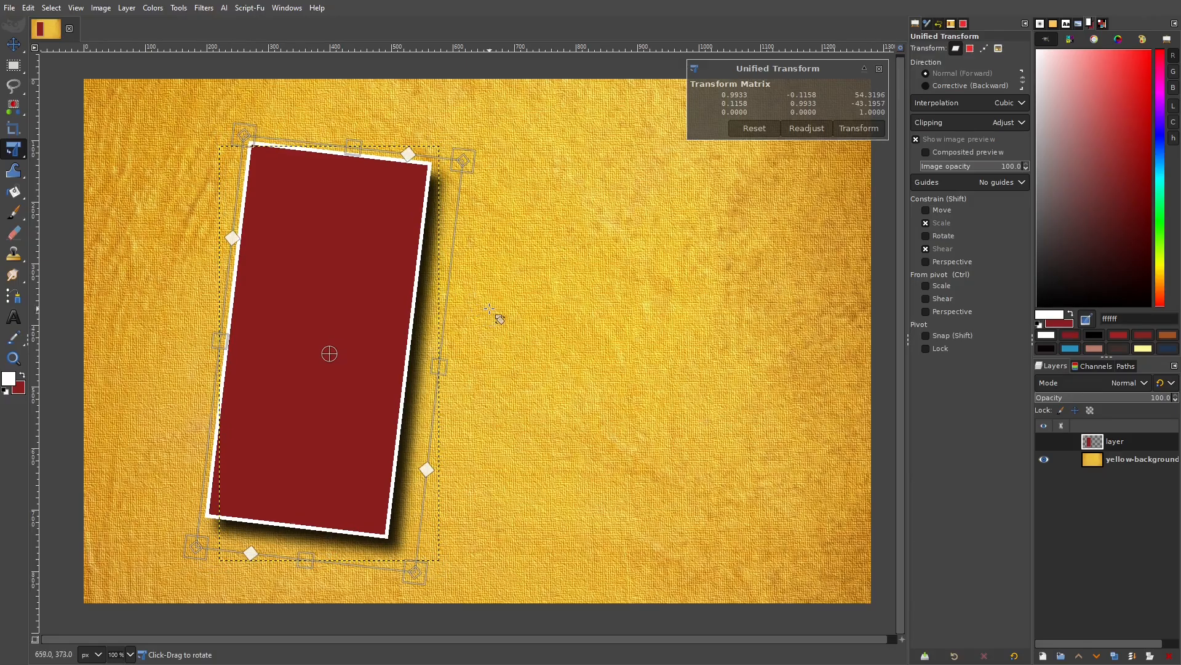
click(862, 128)
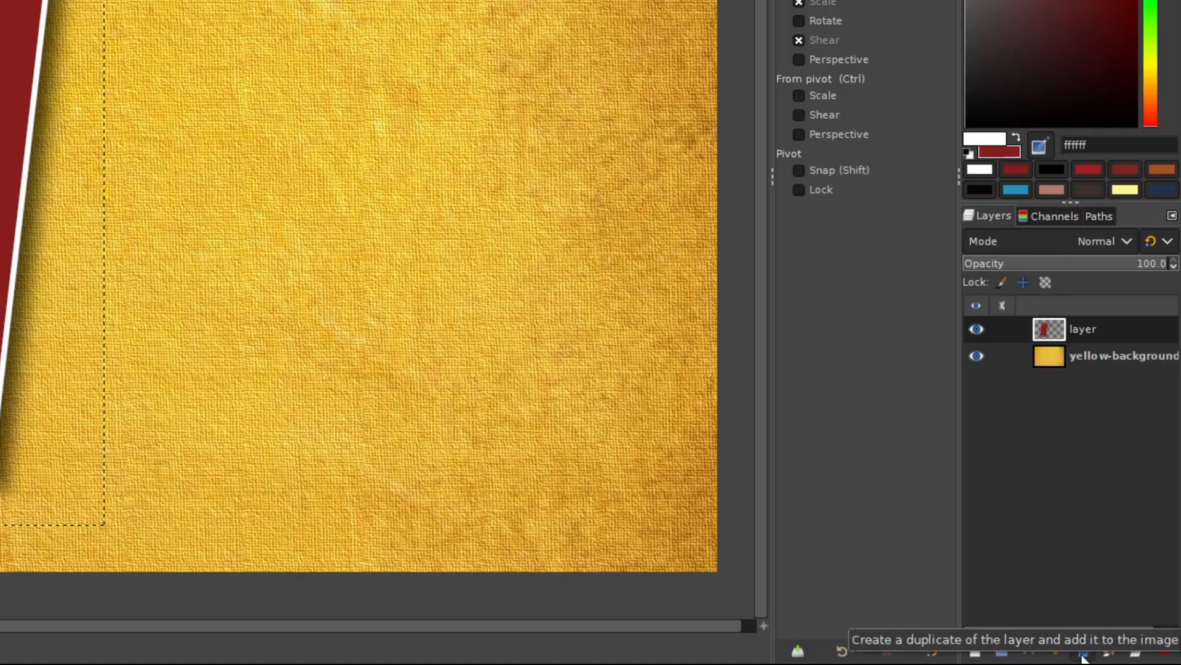
Duplicate the card layer and move the copy right to overlap the first card.
click(1083, 656)
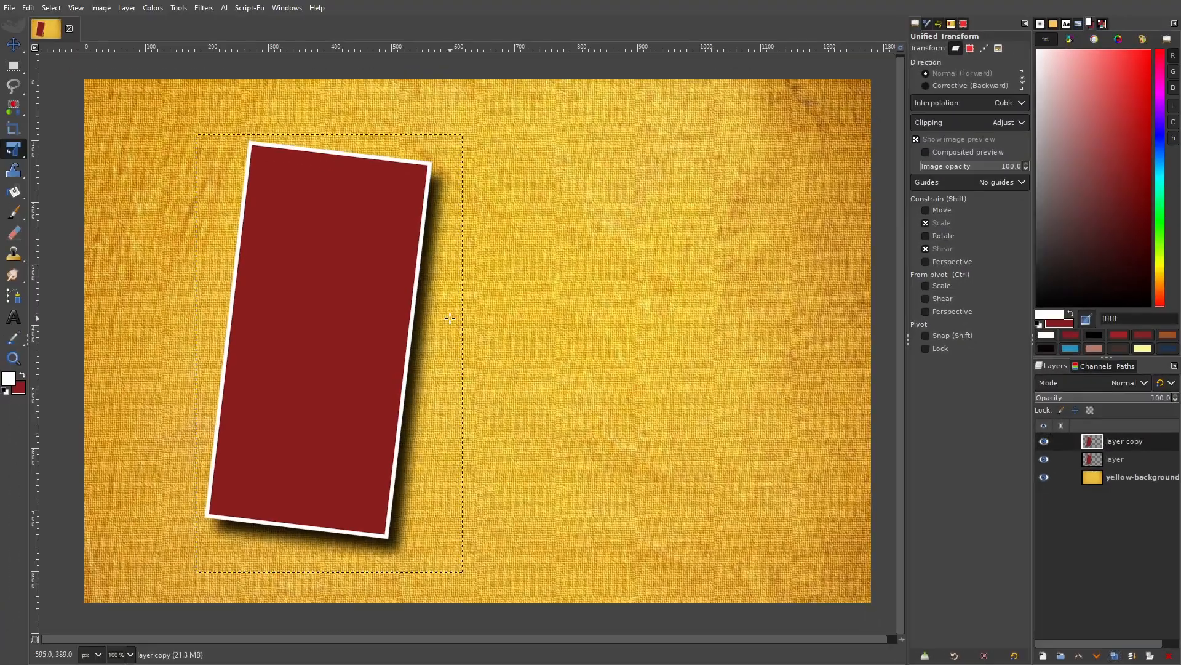
click(13, 44)
drag(331, 272, 488, 258)
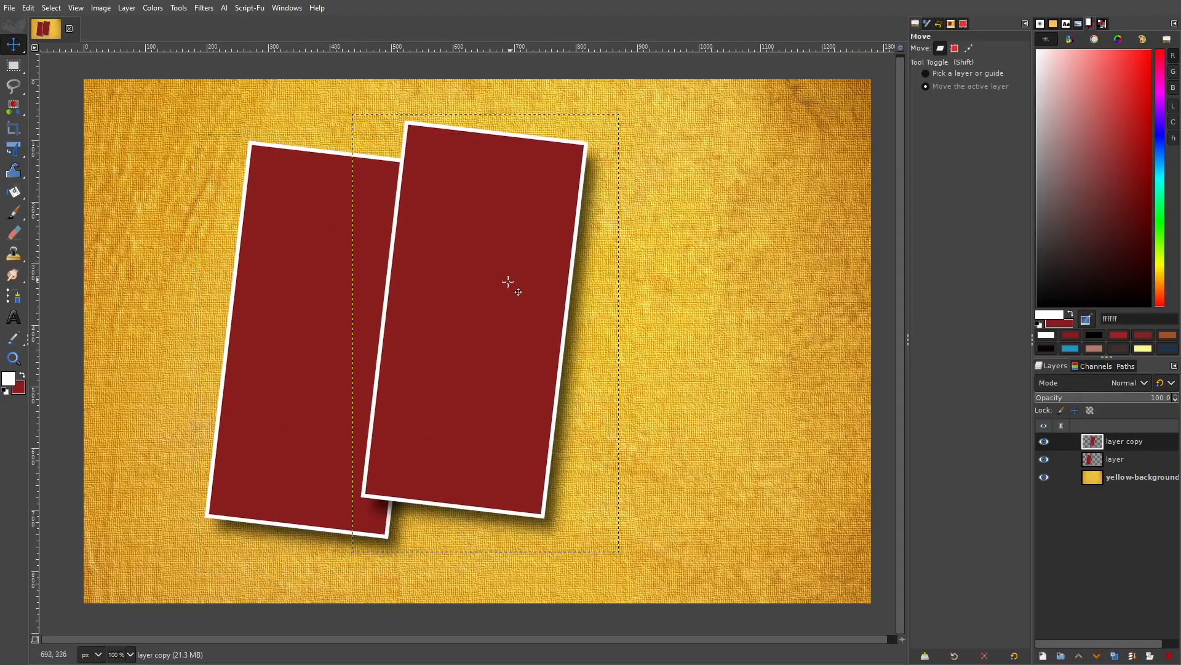
mouse_move(506, 310)
mouse_down()
mouse_move(493, 307)
mouse_move(510, 303)
mouse_up()
Tilt the copy slightly counter-clockwise, then duplicate it again as layer copy #1.
key(shift+t)
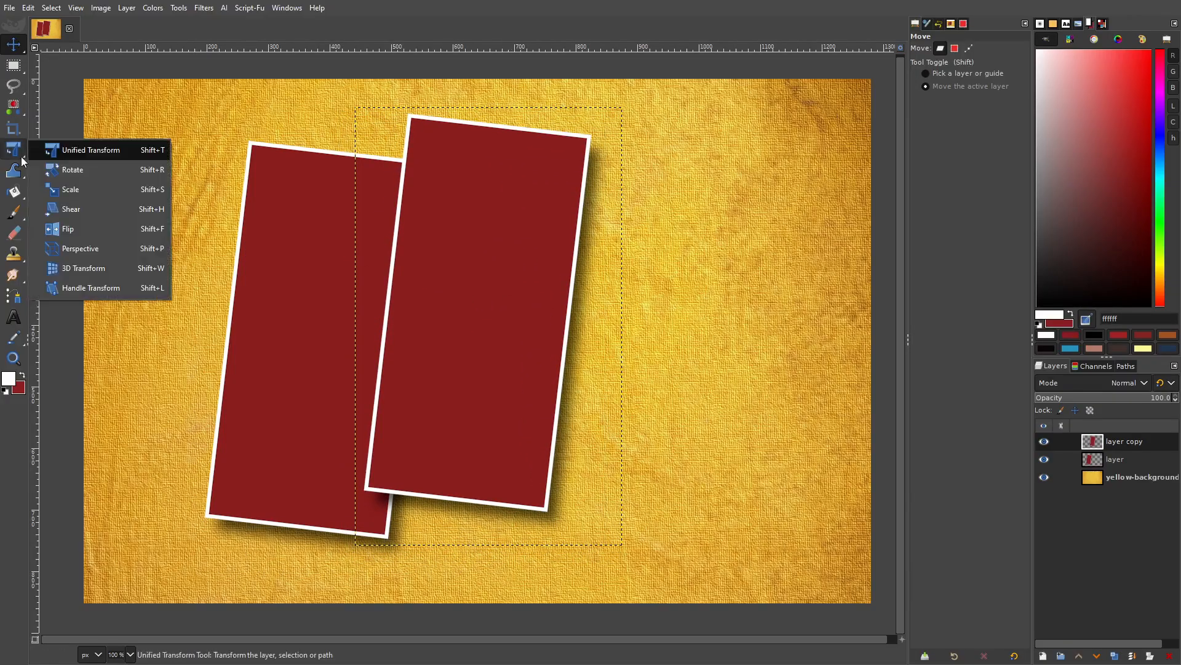
click(476, 260)
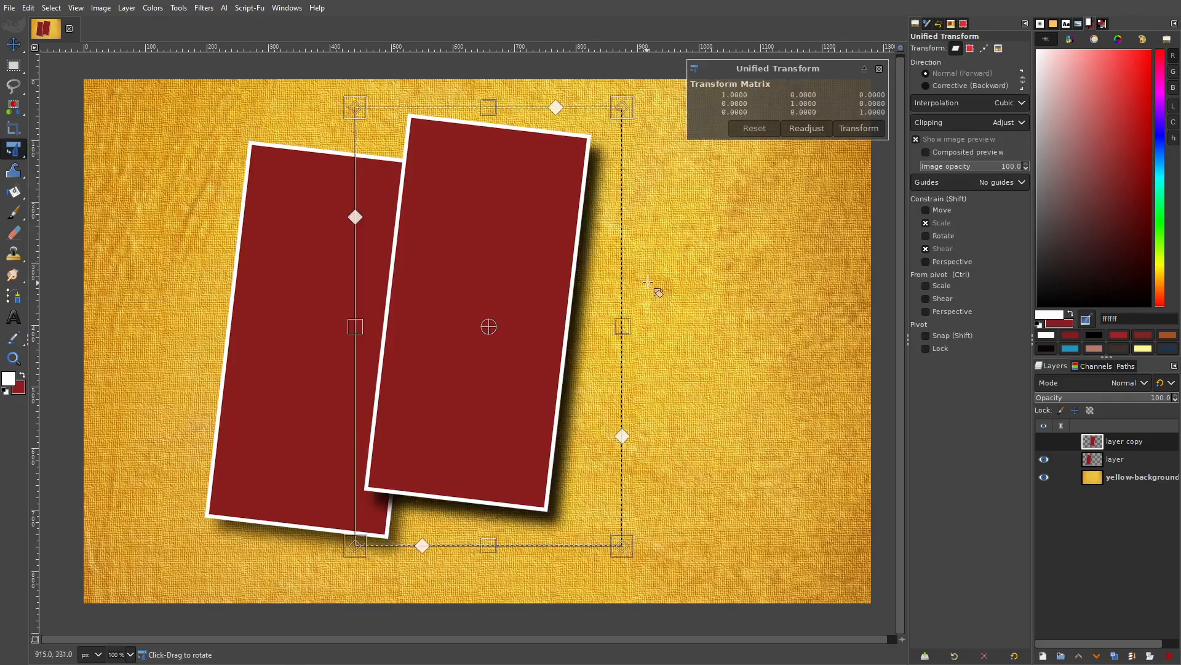
drag(654, 289, 647, 272)
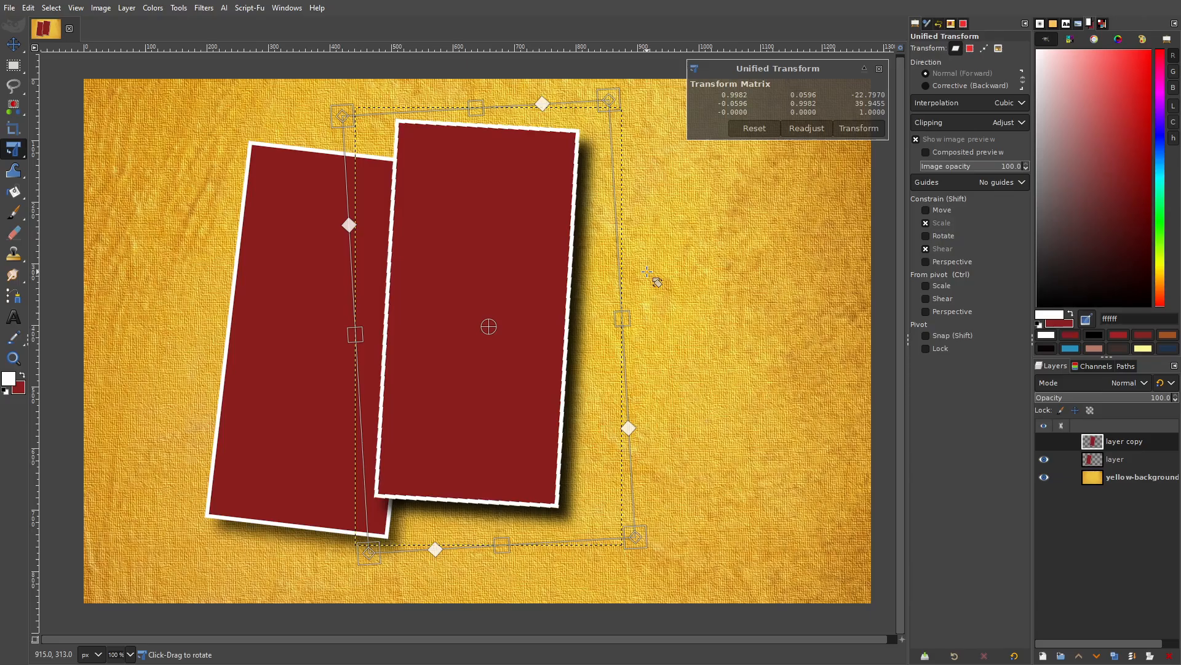
click(862, 129)
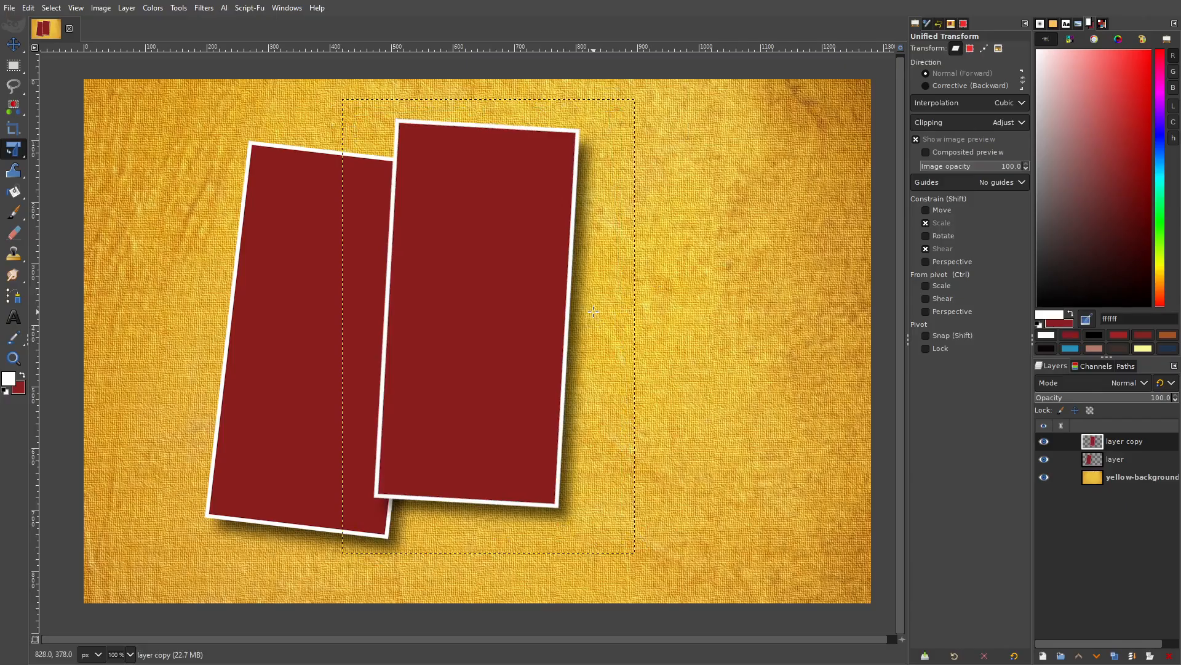
click(1119, 657)
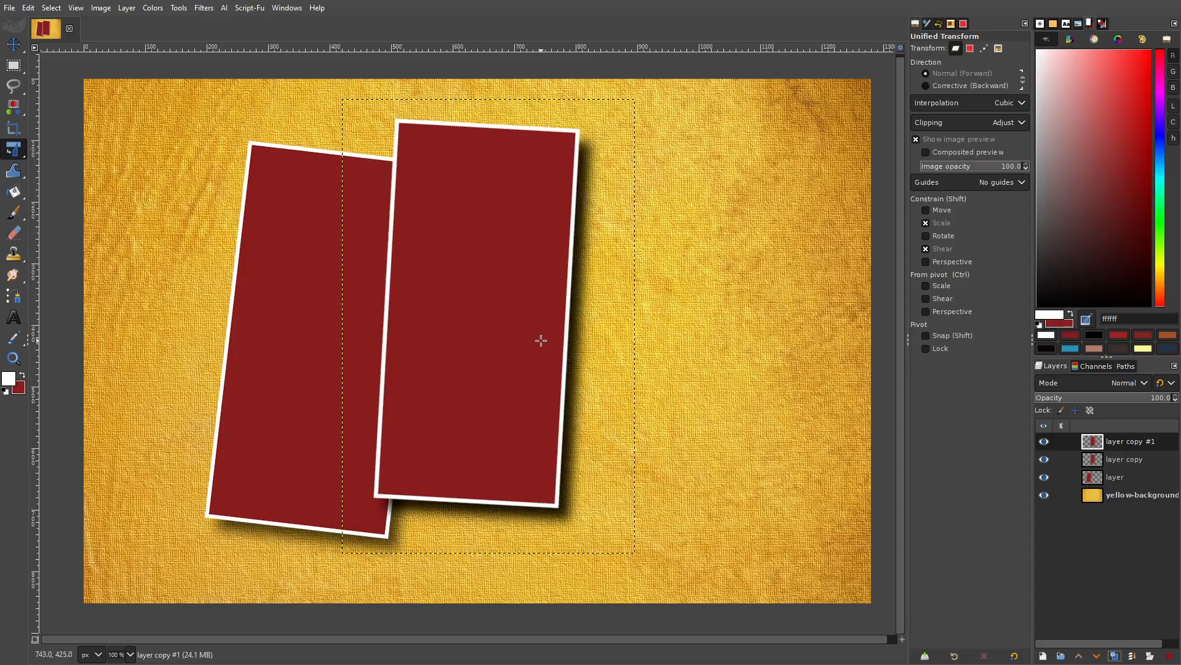
Move the third card right, tilt it clockwise, and make the left card's layer active.
key(m)
drag(508, 297, 642, 322)
key(shift+t)
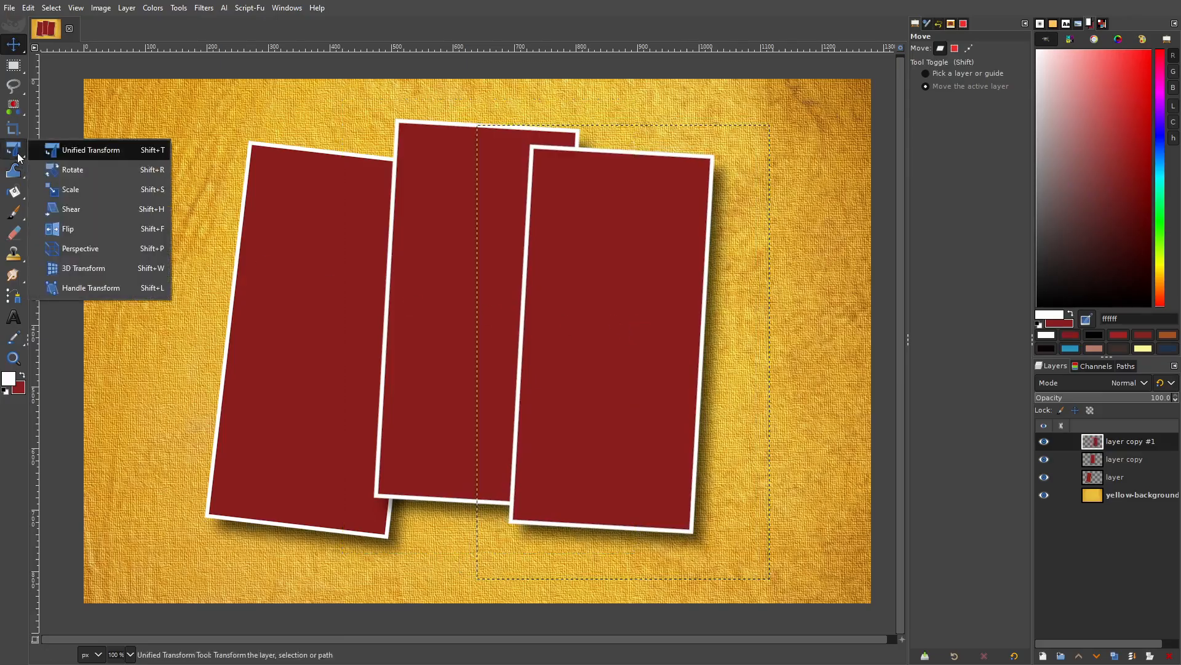
click(622, 299)
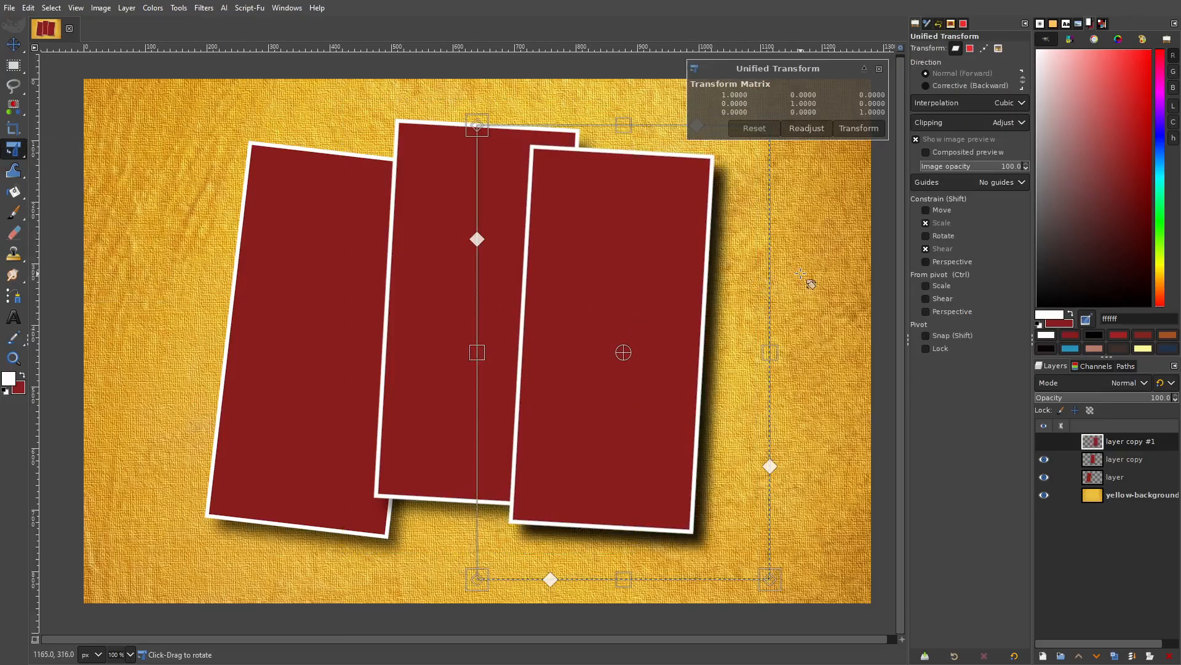
drag(807, 277, 818, 313)
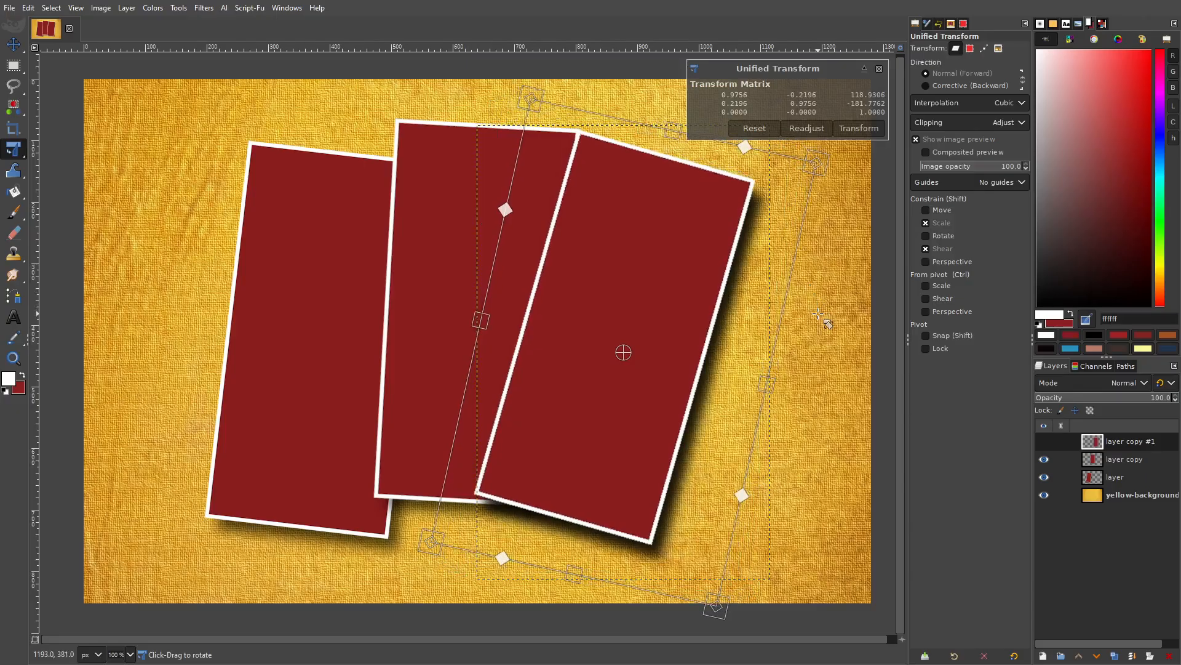
mouse_move(667, 264)
mouse_down()
mouse_move(690, 288)
mouse_move(677, 277)
mouse_up()
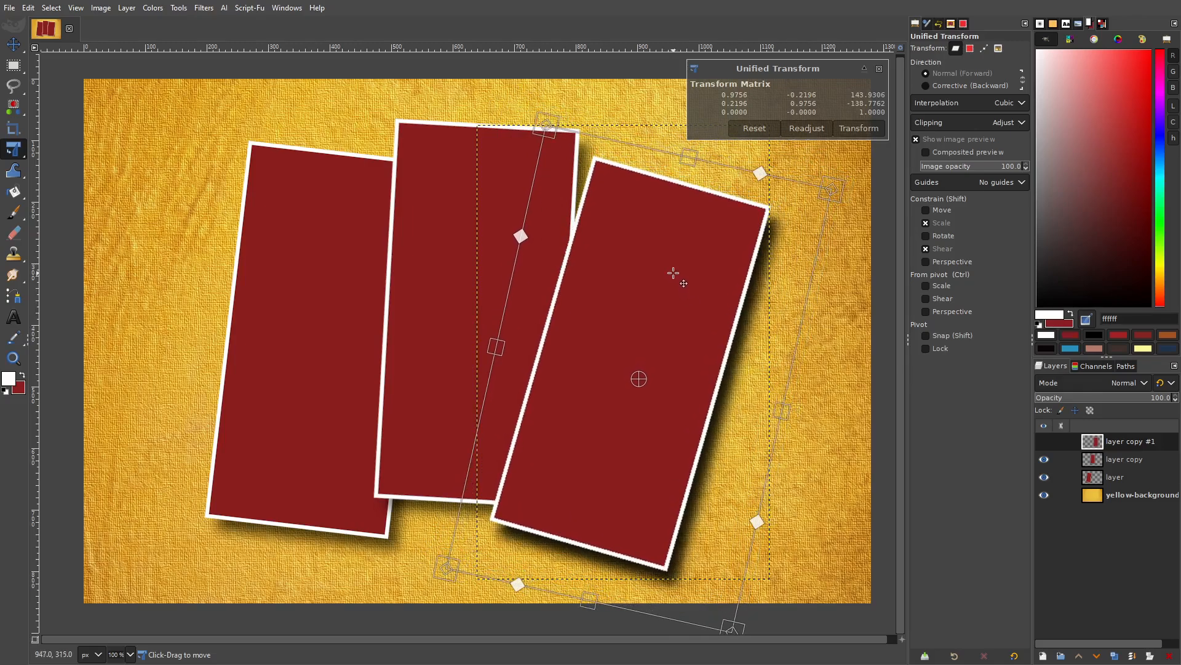
click(860, 130)
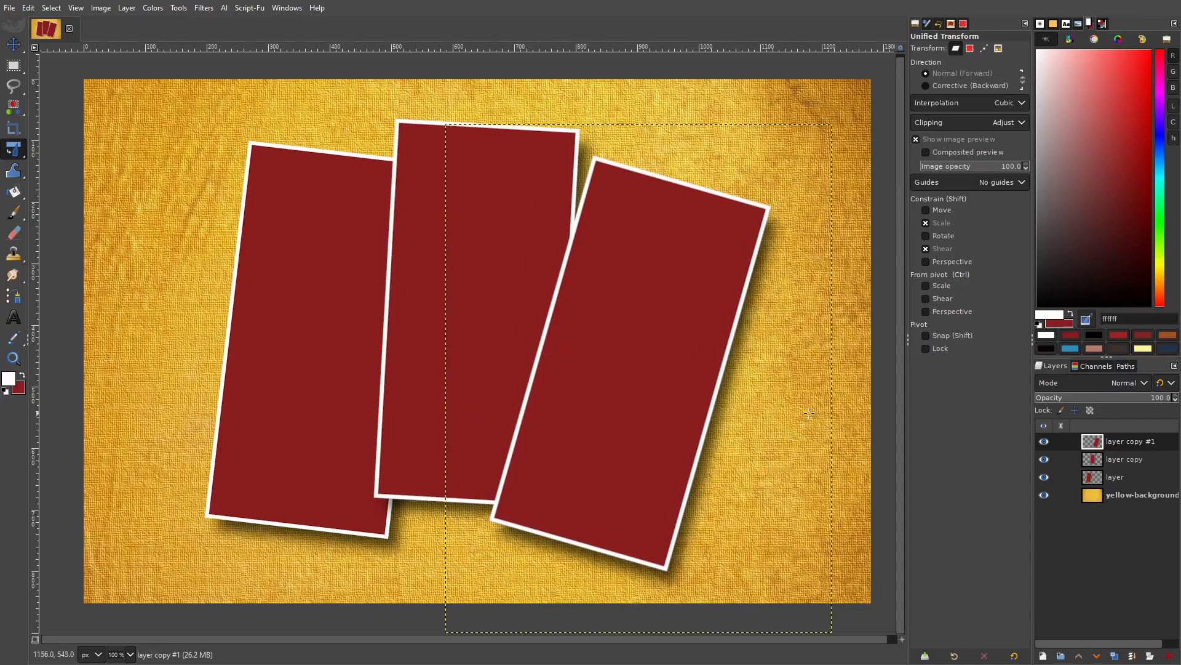
click(1125, 477)
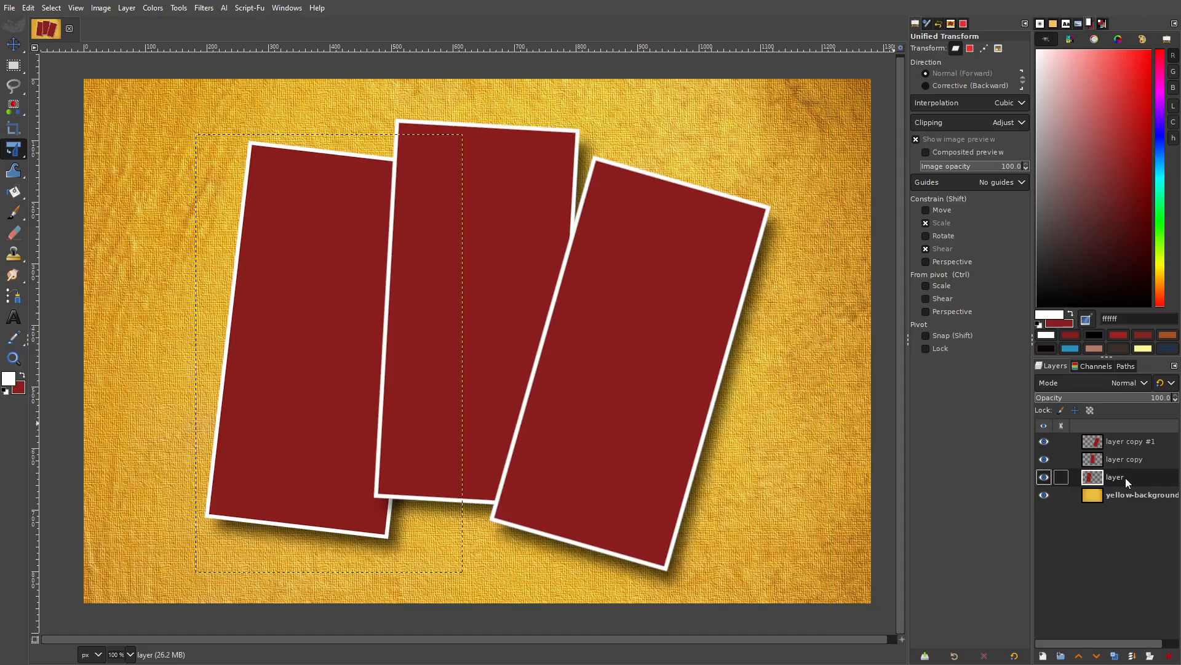
Rotate the left card counter-clockwise to stand almost upright, then select layer copy #1.
click(297, 265)
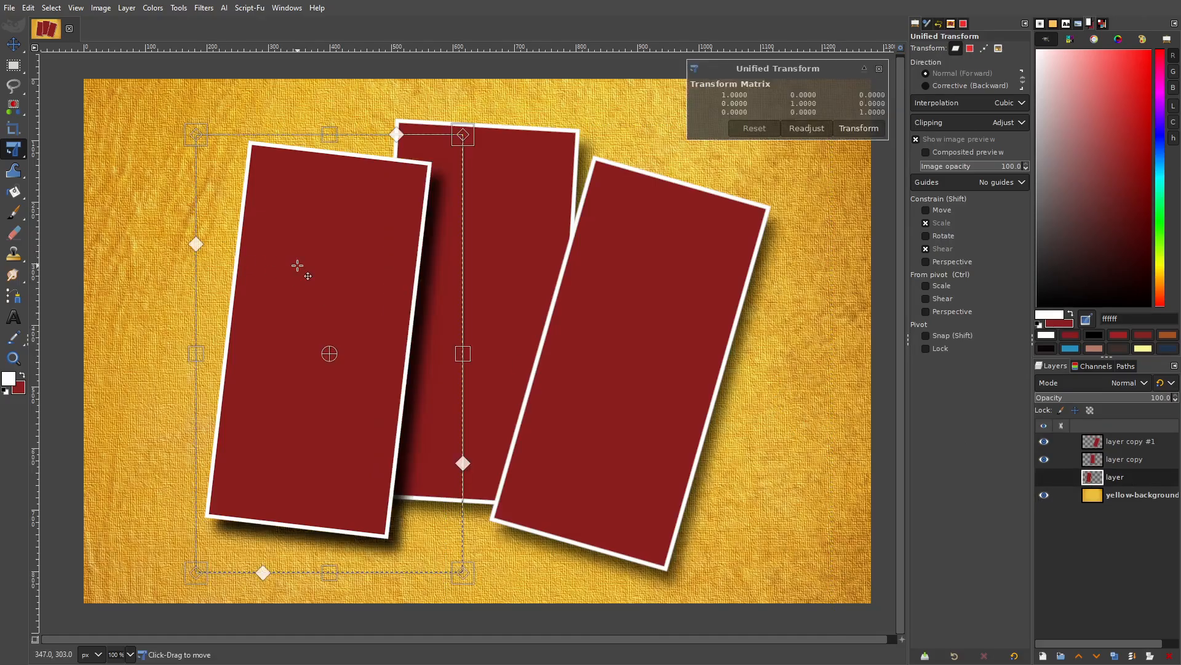
drag(185, 201, 159, 204)
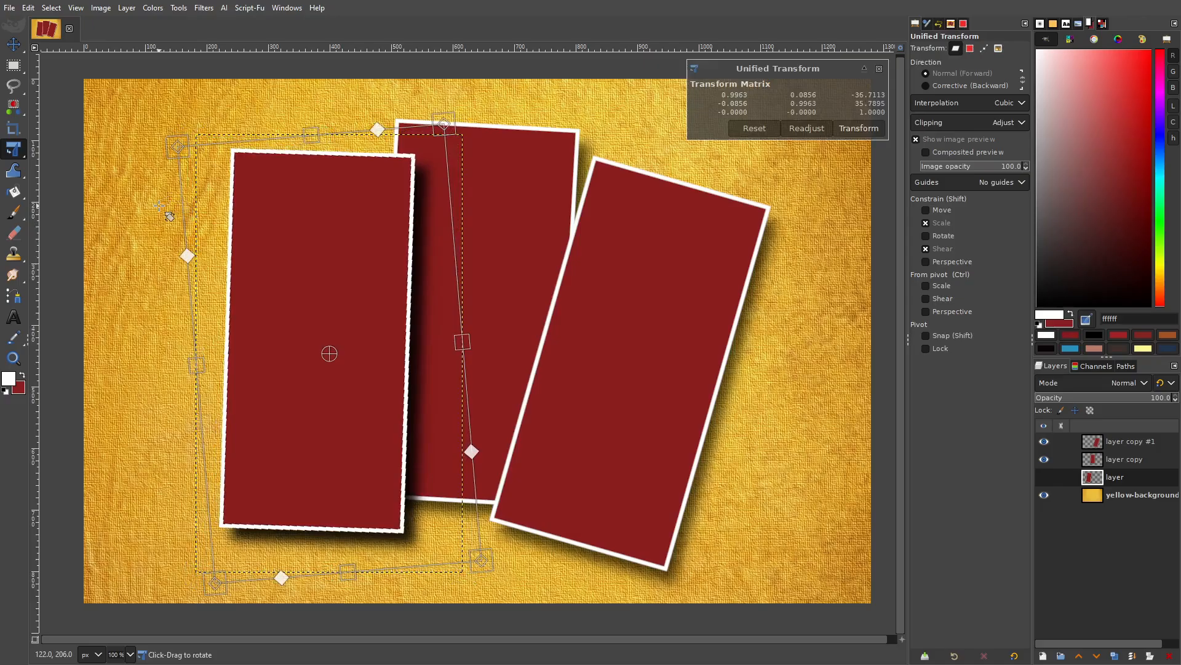
click(859, 128)
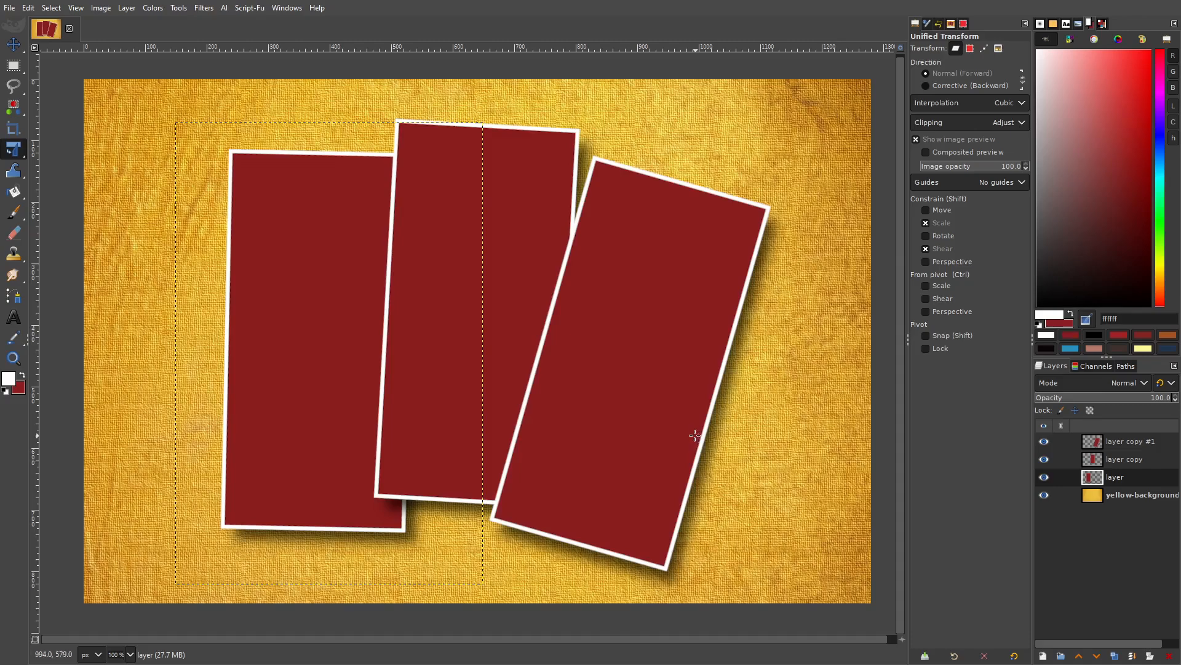
click(1131, 444)
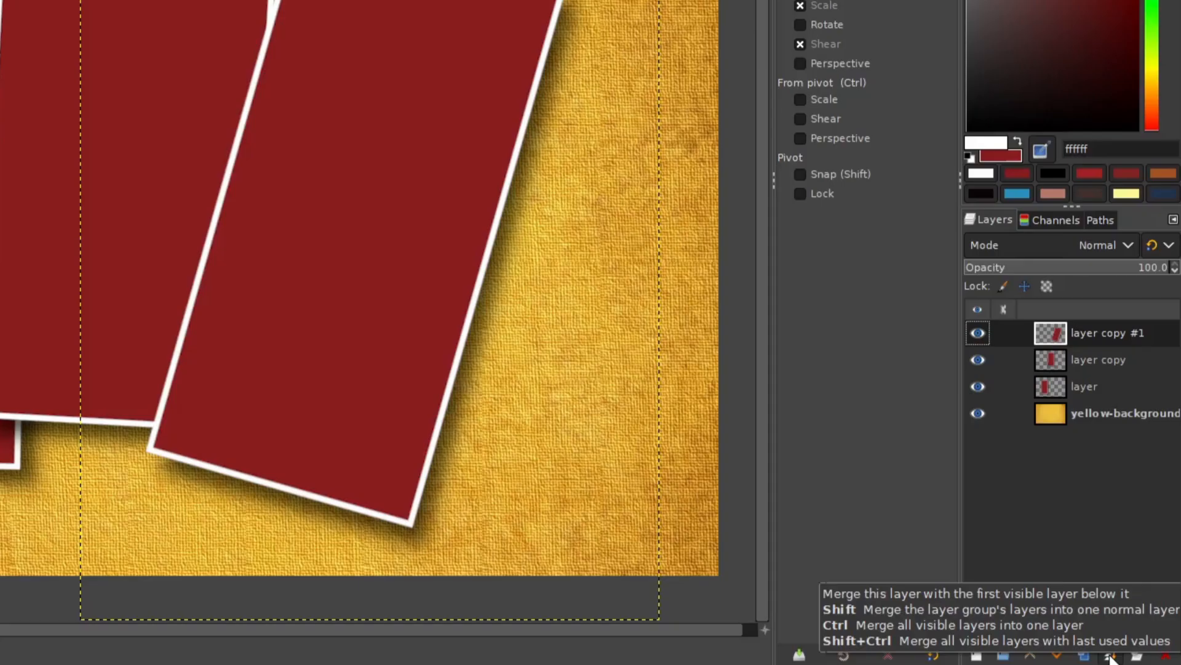
Merge Down three times to fold the layer copies and cards into yellow-background.jpg.
click(1111, 656)
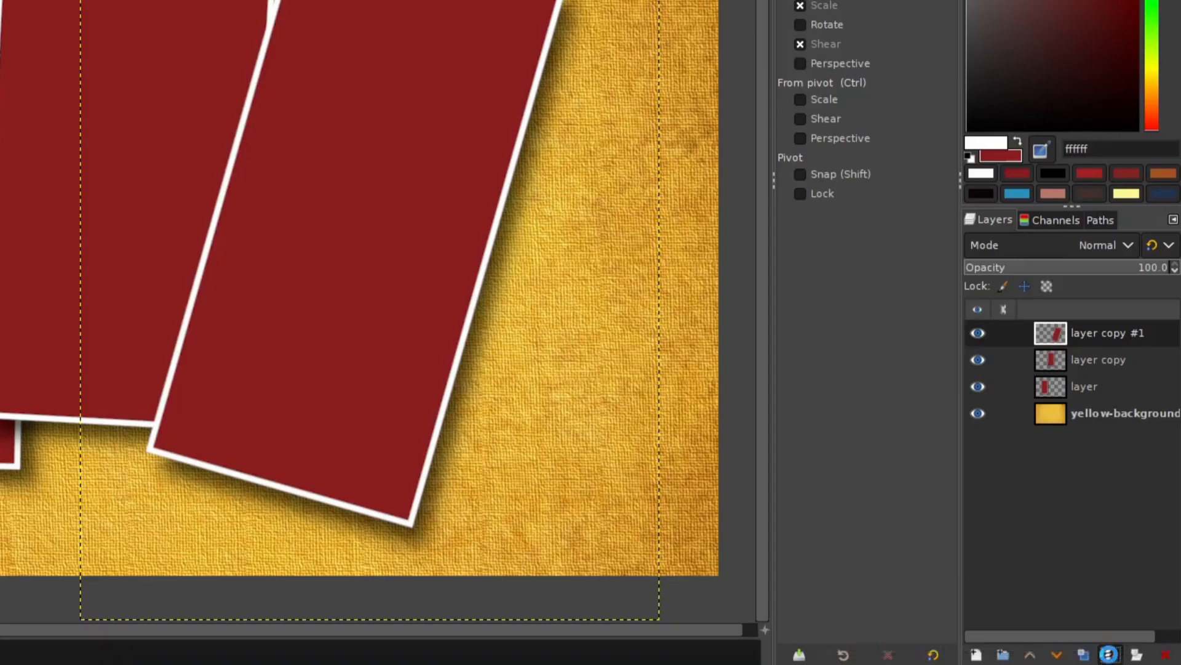
click(1111, 656)
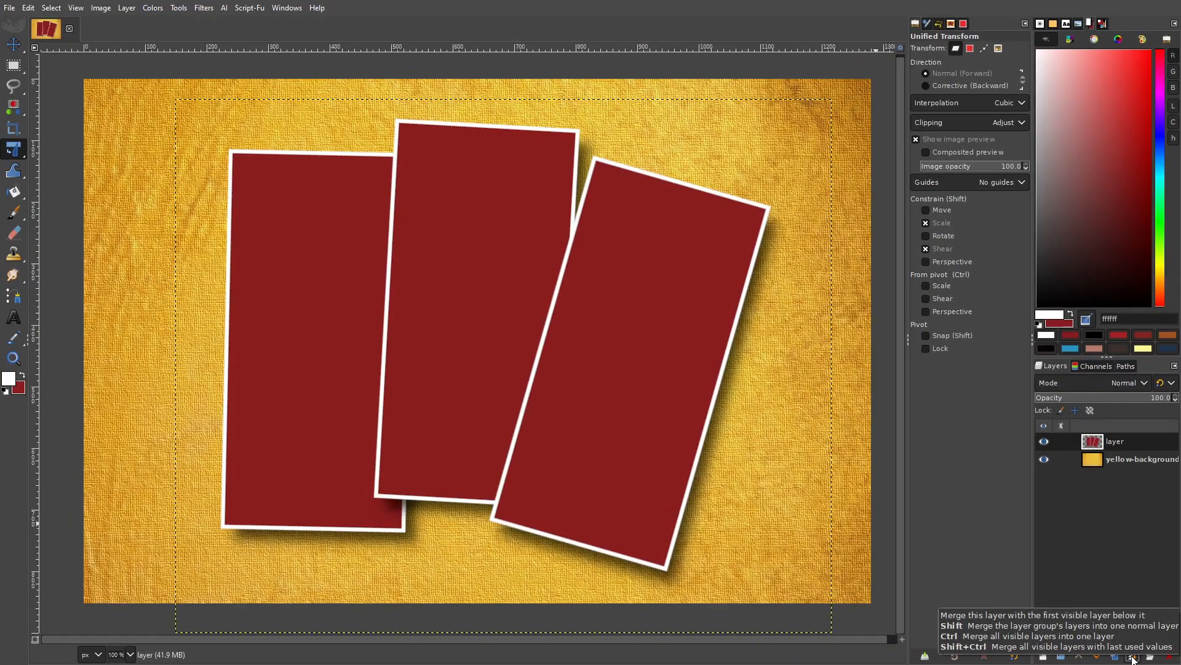
click(1134, 657)
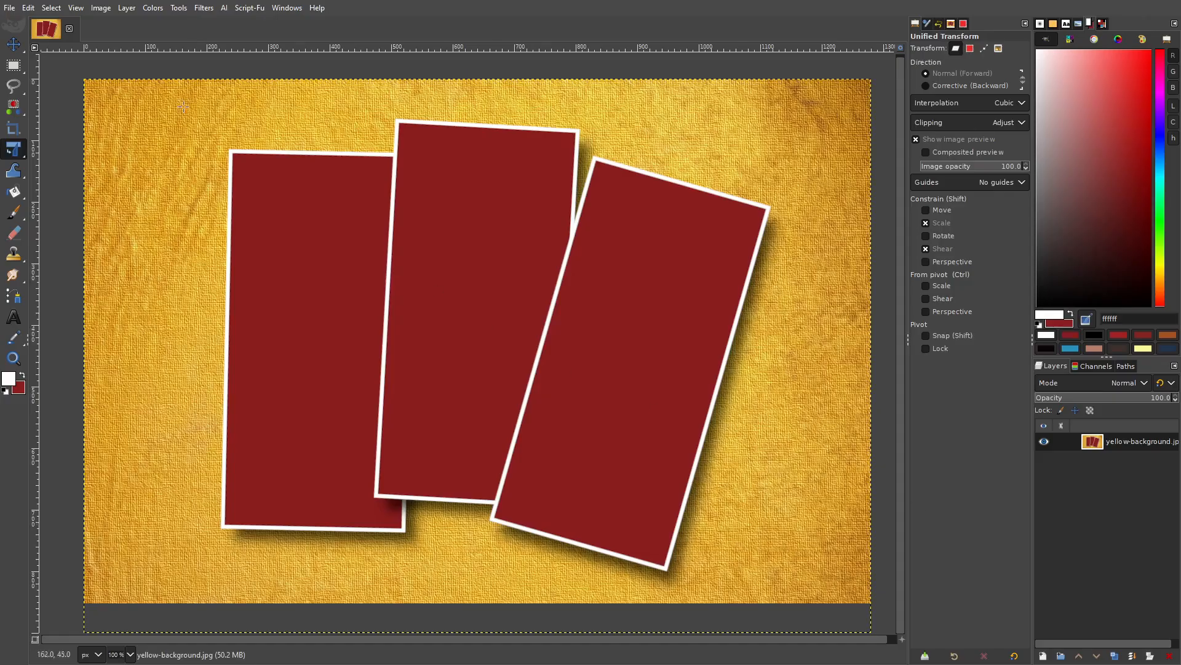
Expand the merged card layer to the full image size with Layer to Image Size.
click(127, 8)
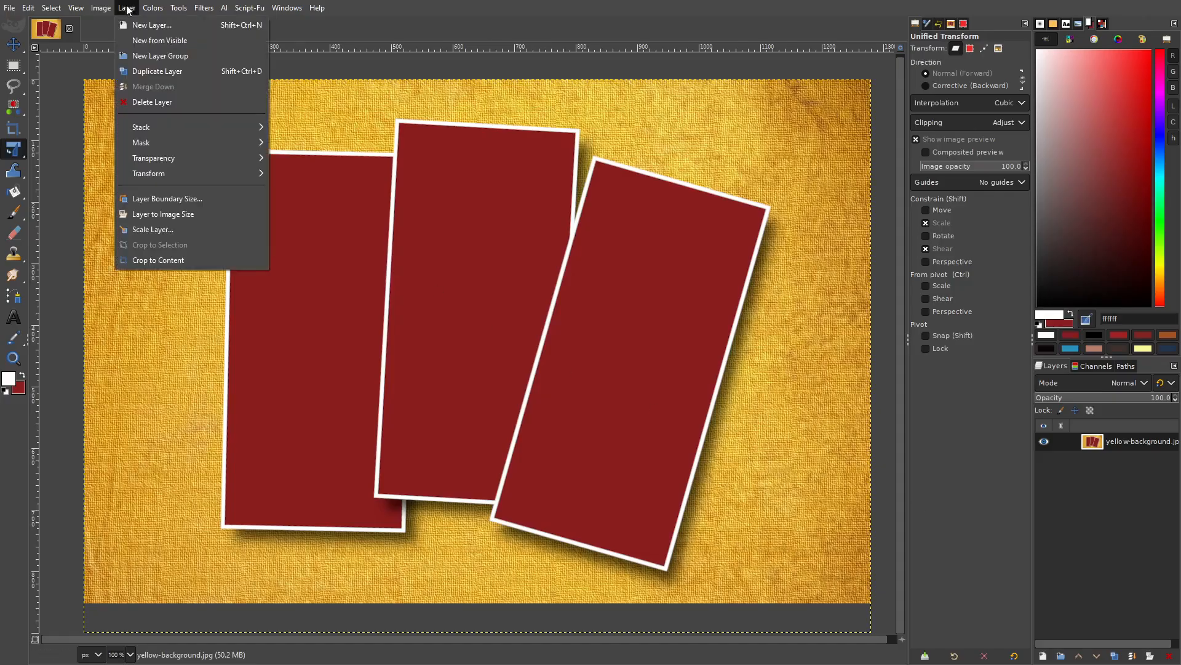
click(165, 214)
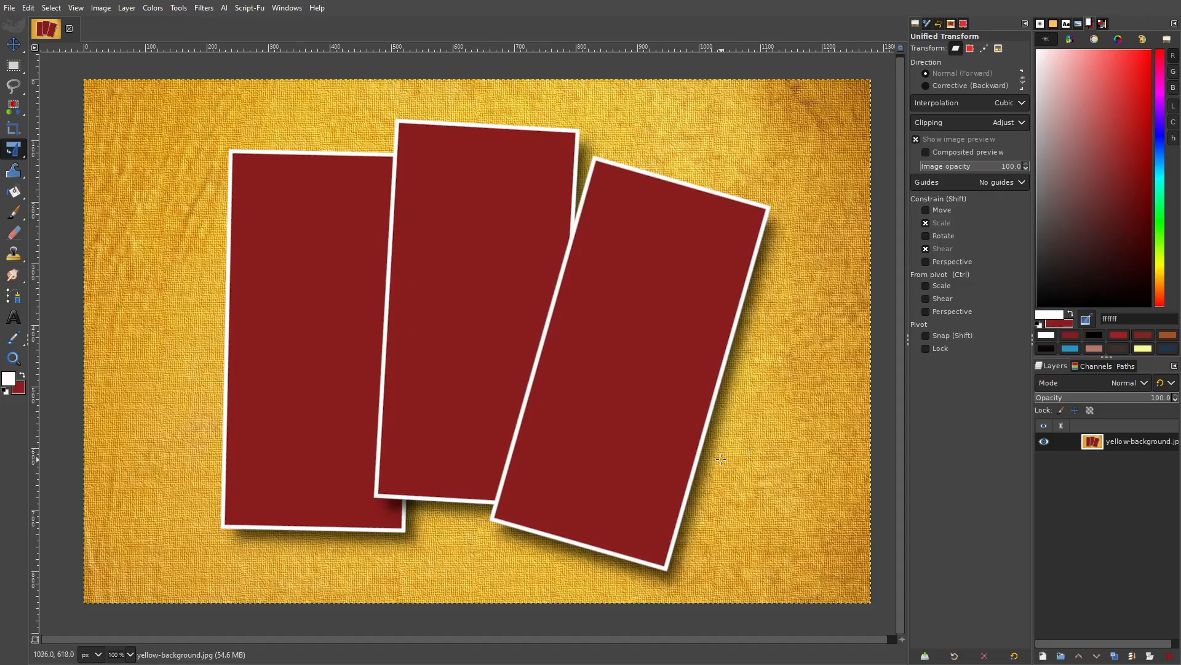
scroll(689, 456, up, 1)
click(9, 8)
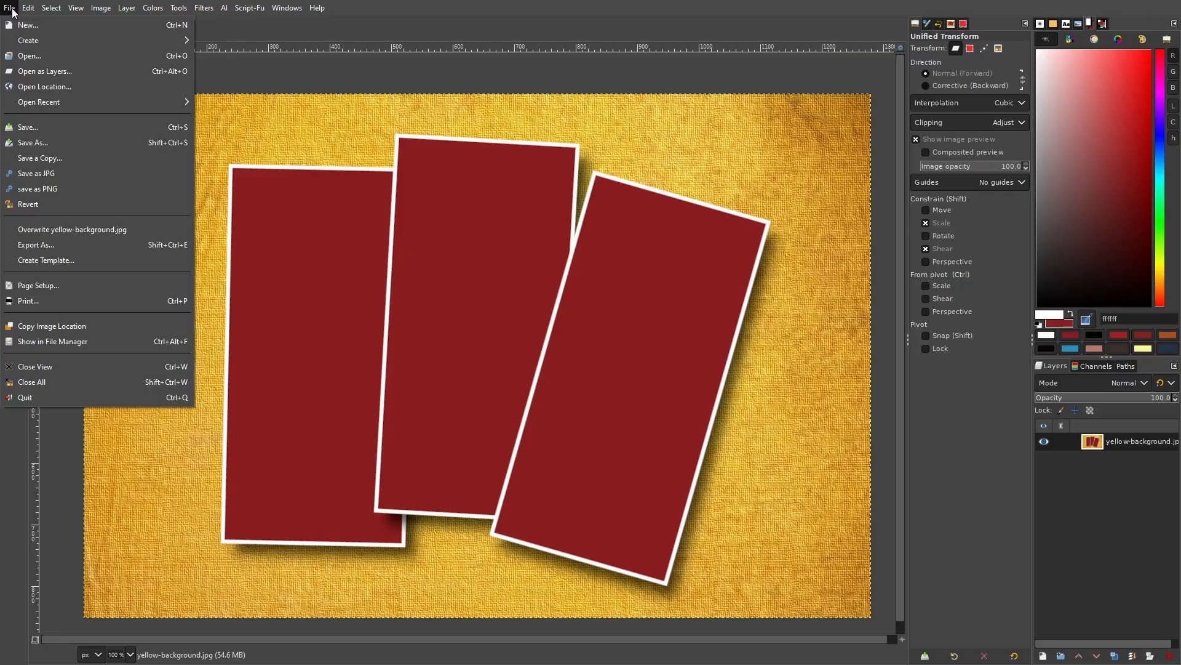
Open corporate girl_Image.png as a layer and lower its opacity to 84.8.
click(57, 73)
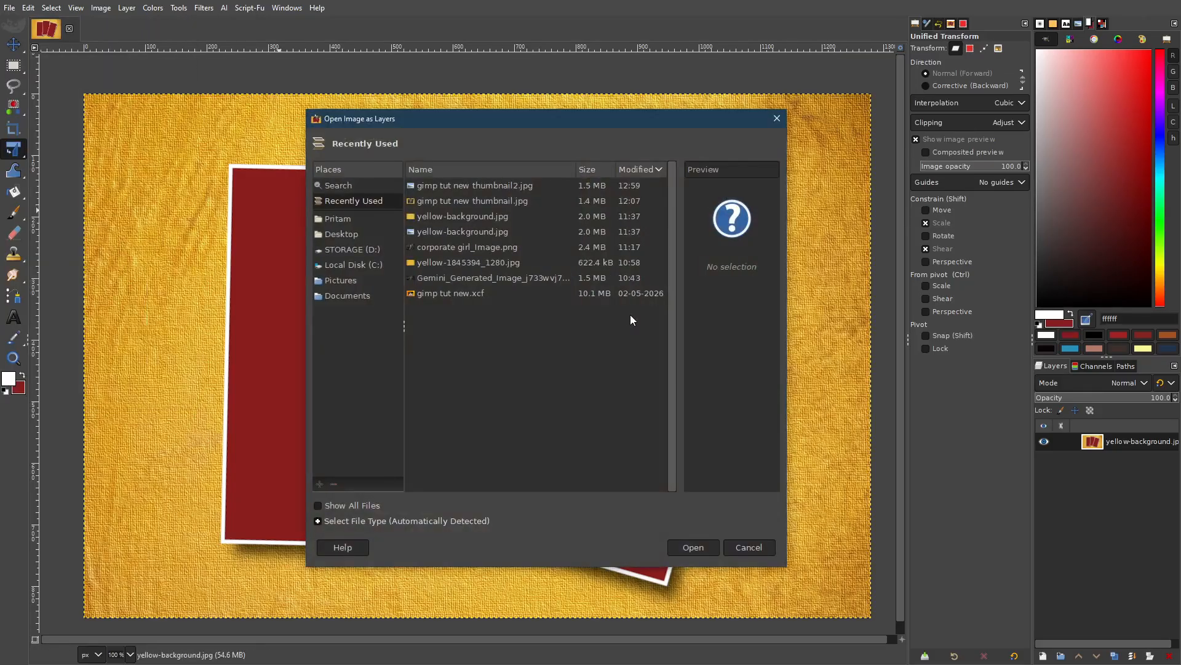
click(630, 247)
click(703, 546)
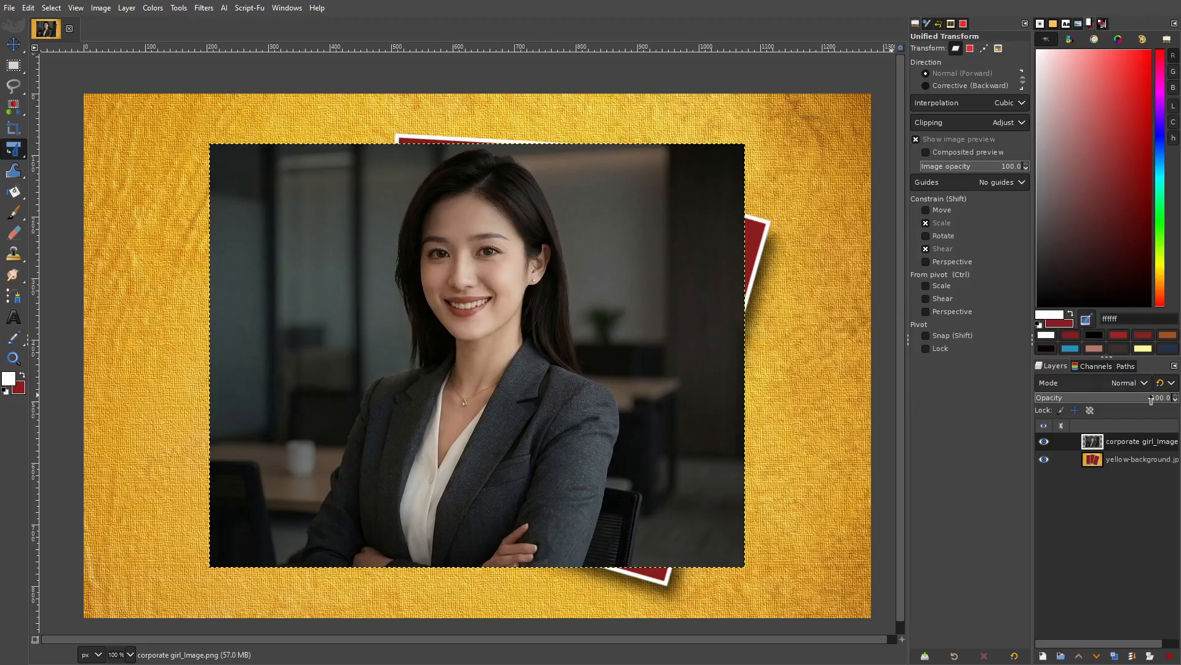
drag(1167, 399, 1151, 402)
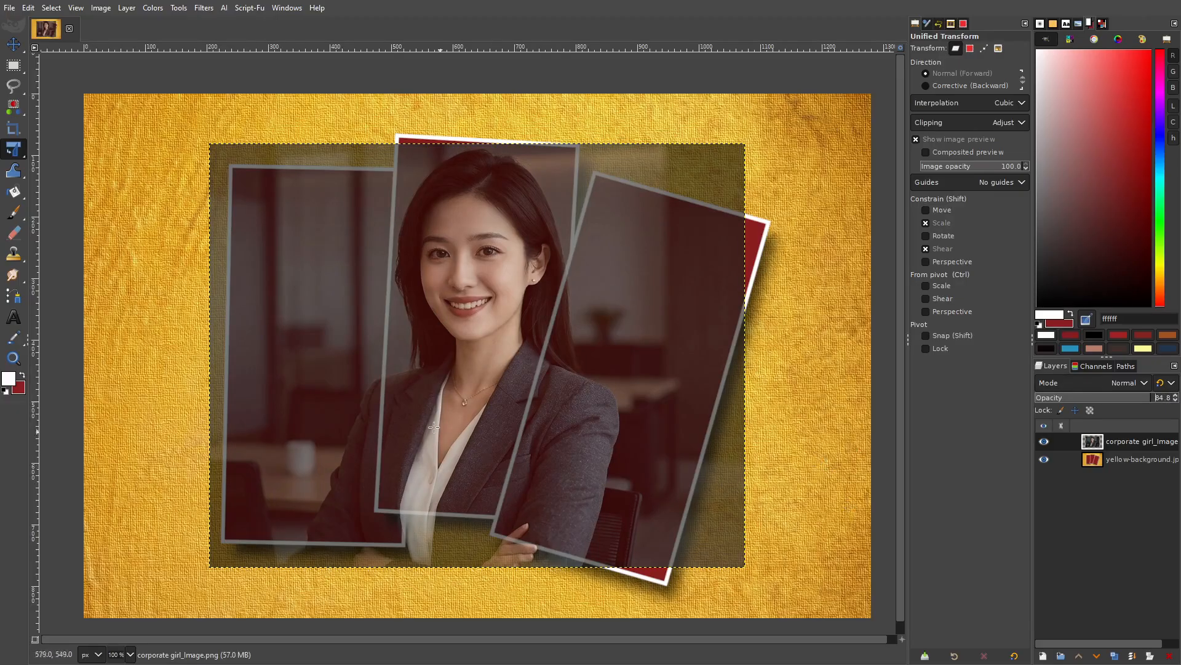
Scale up the portrait with Unified Transform and shift it left to cover all three cards.
mouse_move(17, 163)
click(511, 369)
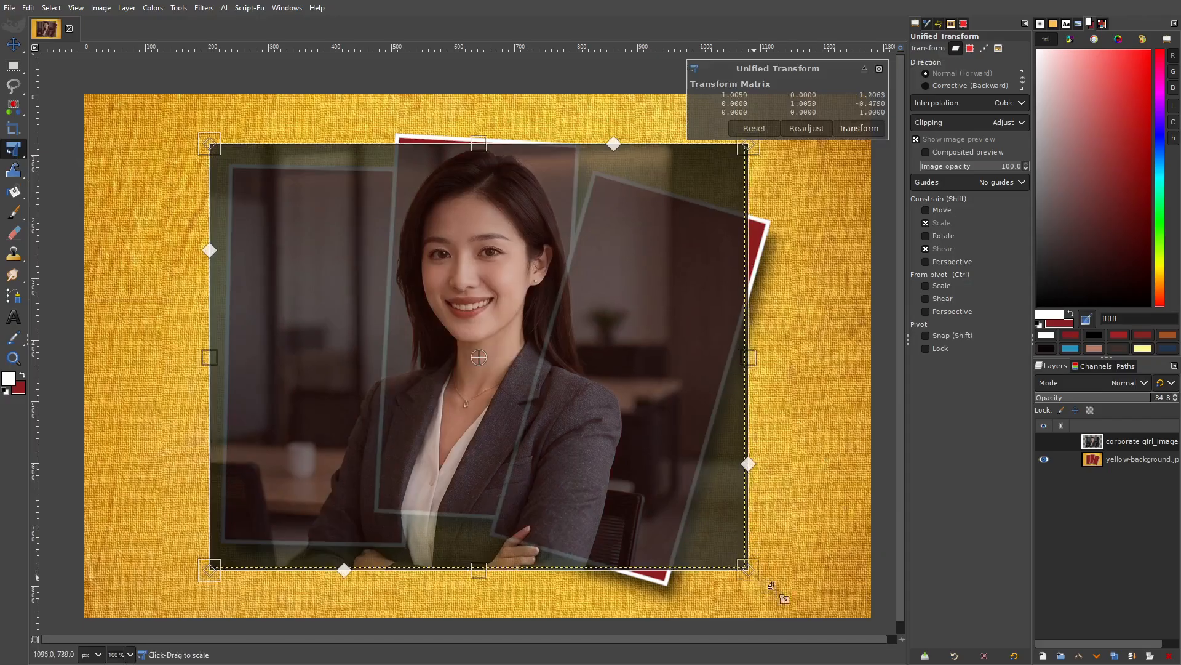
drag(764, 588, 796, 607)
drag(592, 456, 590, 443)
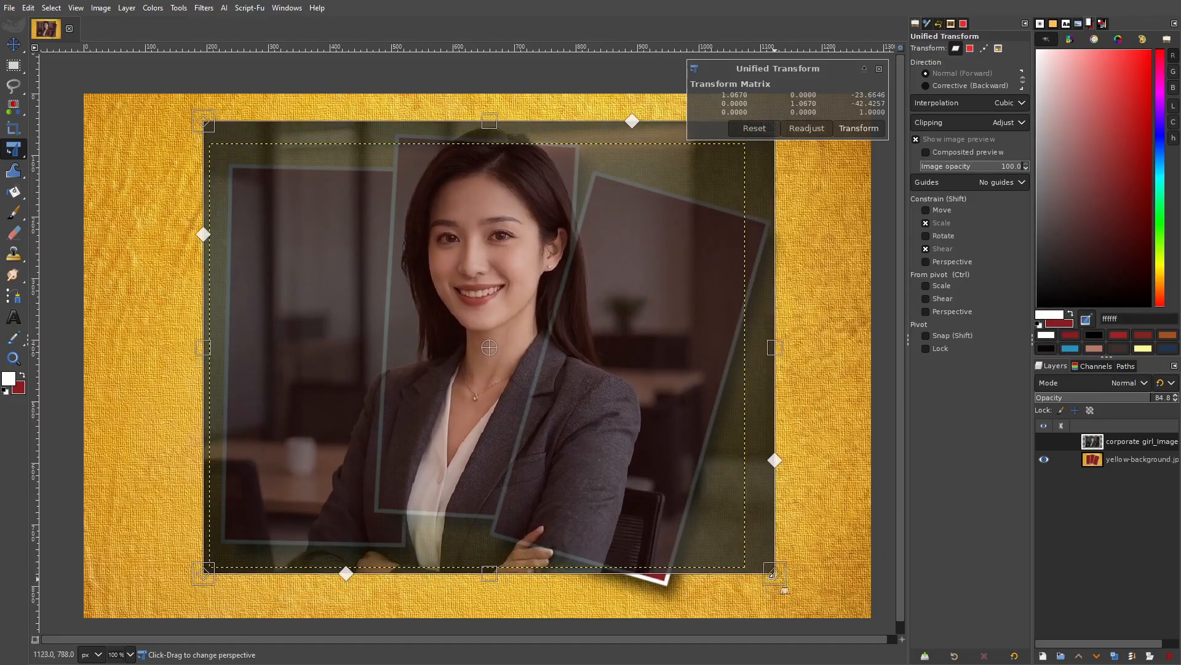
drag(776, 575, 813, 604)
drag(608, 456, 571, 464)
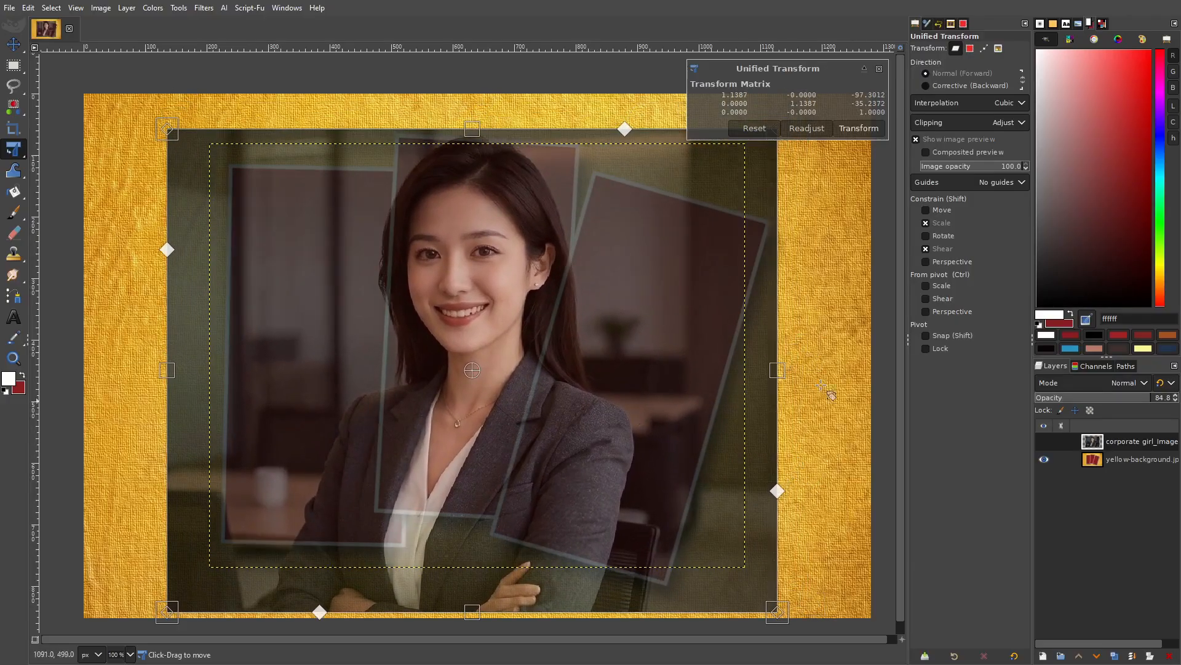
click(869, 131)
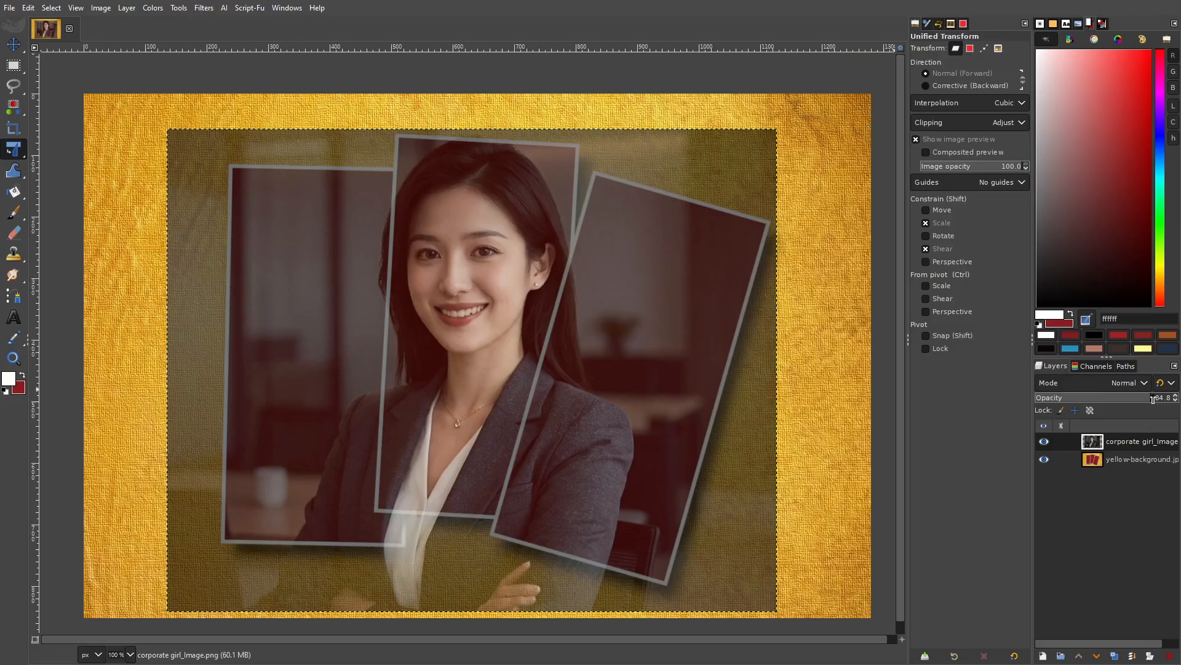
Set the portrait to 100 opacity, move it below yellow-background, and select yellow-background.
drag(1154, 398, 1179, 394)
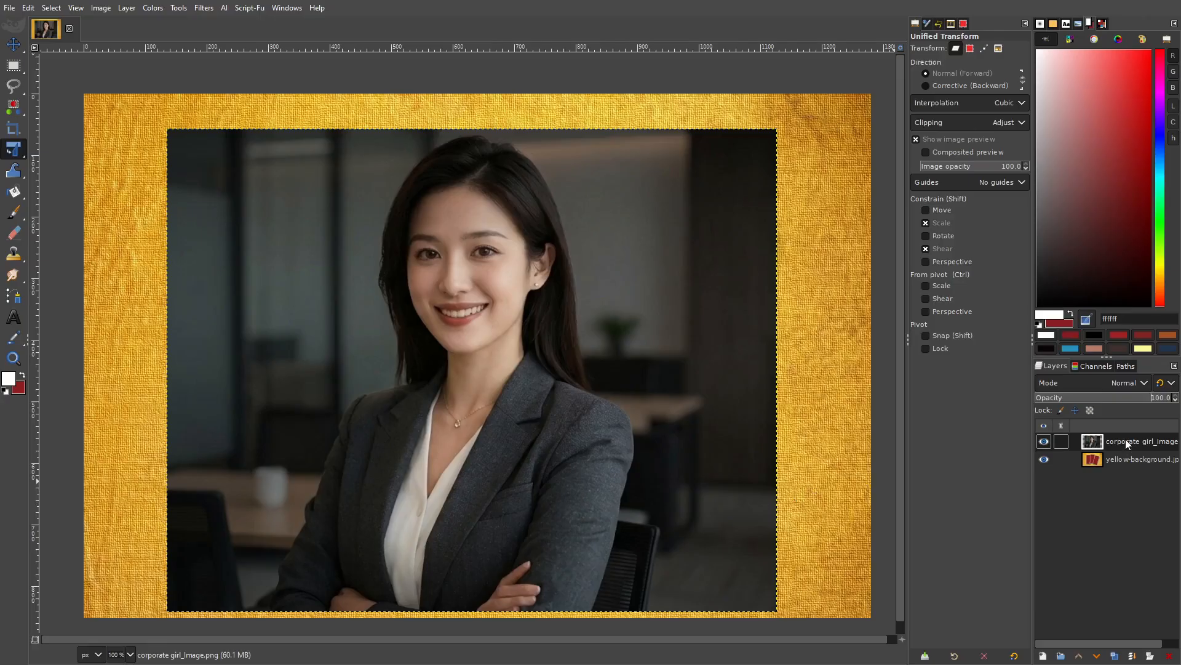
drag(1125, 439, 1124, 491)
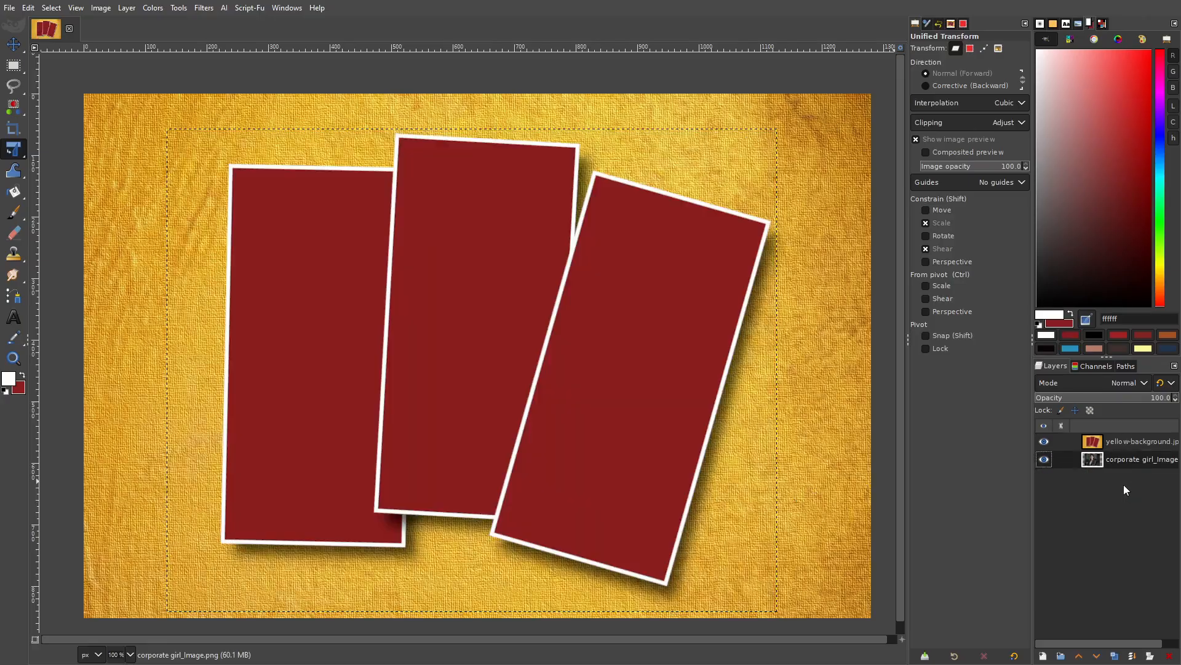
click(1138, 439)
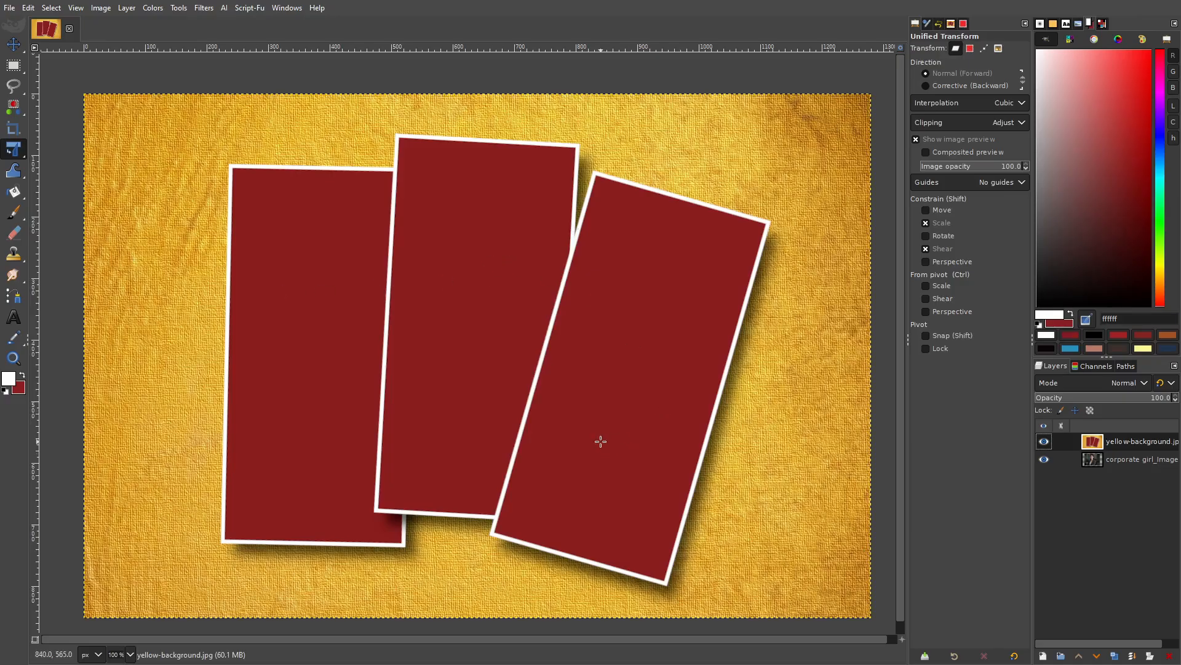
mouse_move(14, 108)
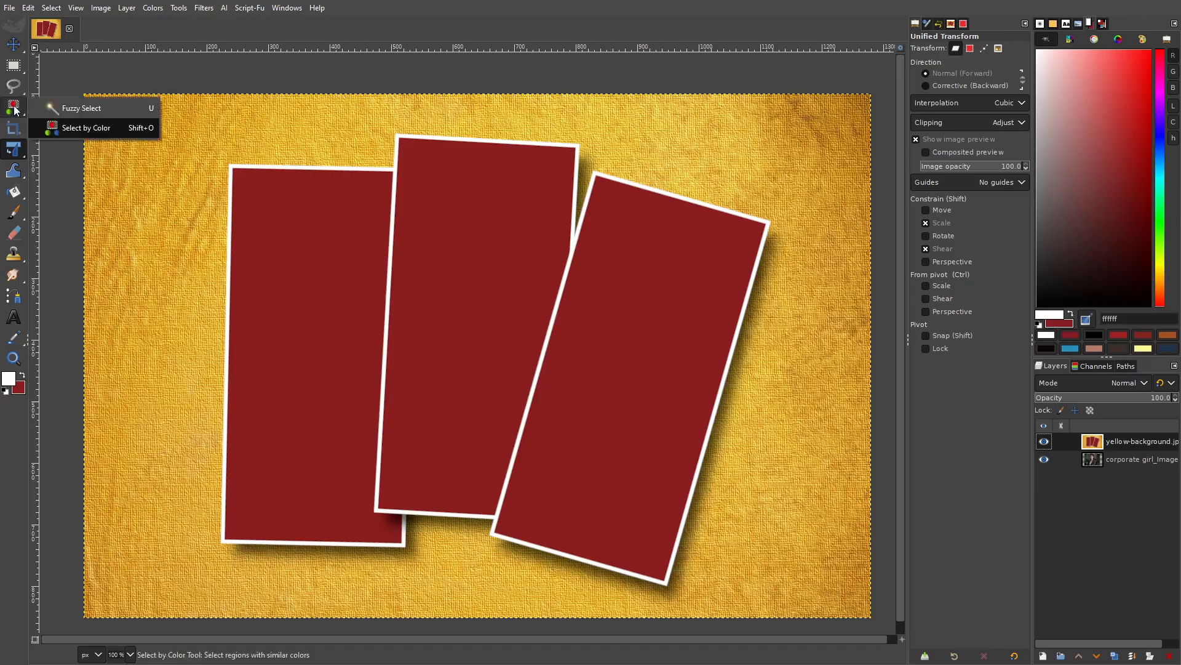
Fuzzy-select the red faces of the left, middle and right cards plus the red gap near the left card.
click(98, 111)
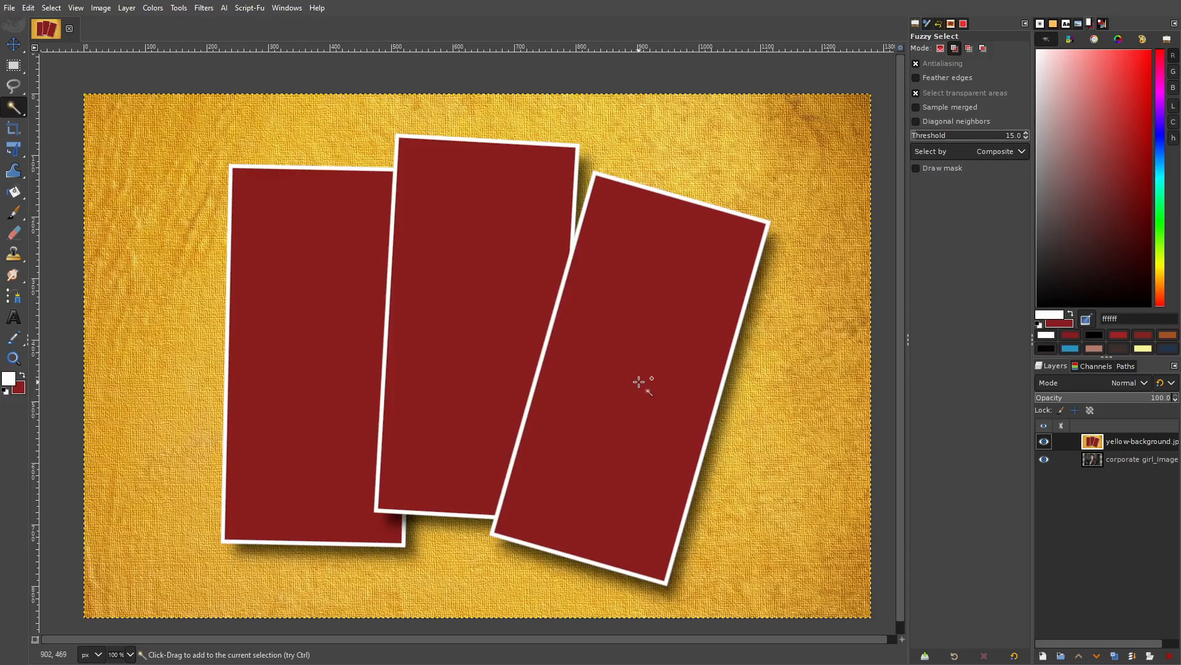
click(308, 290)
shift+click(499, 271)
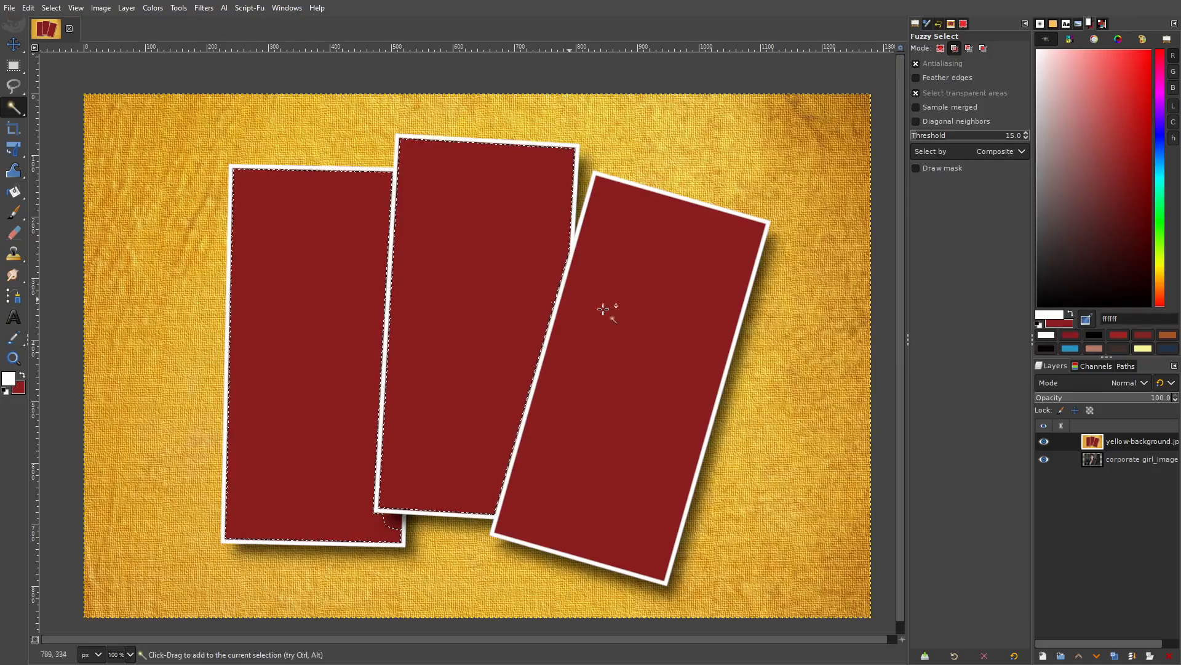
shift+click(657, 327)
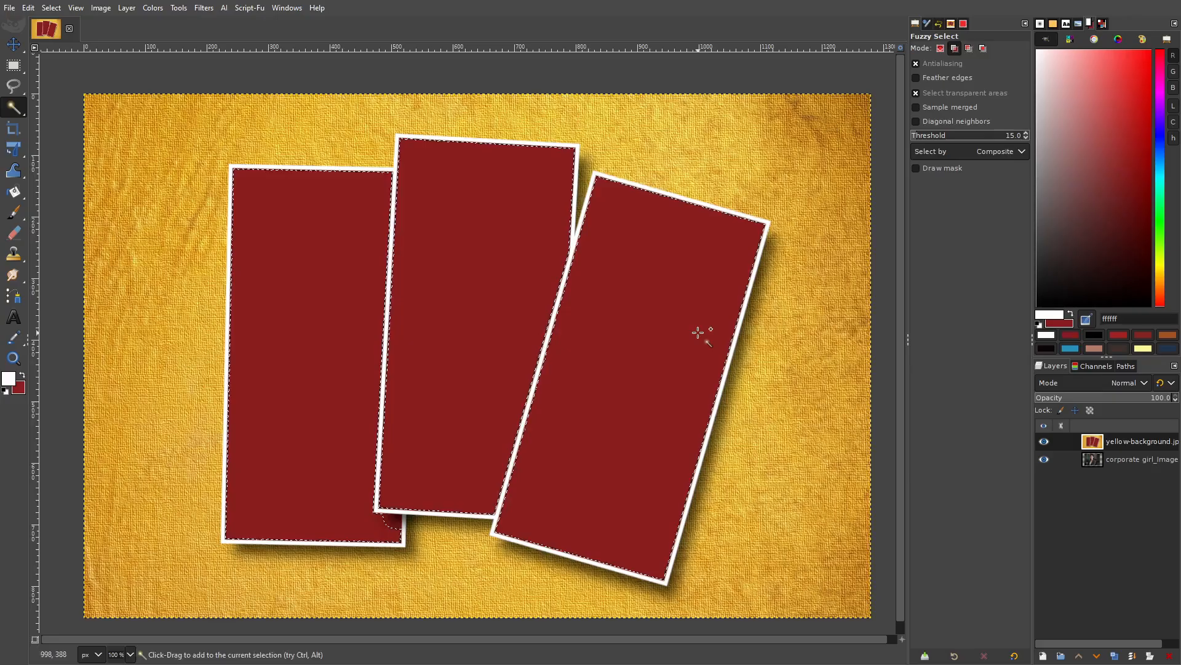
click(954, 48)
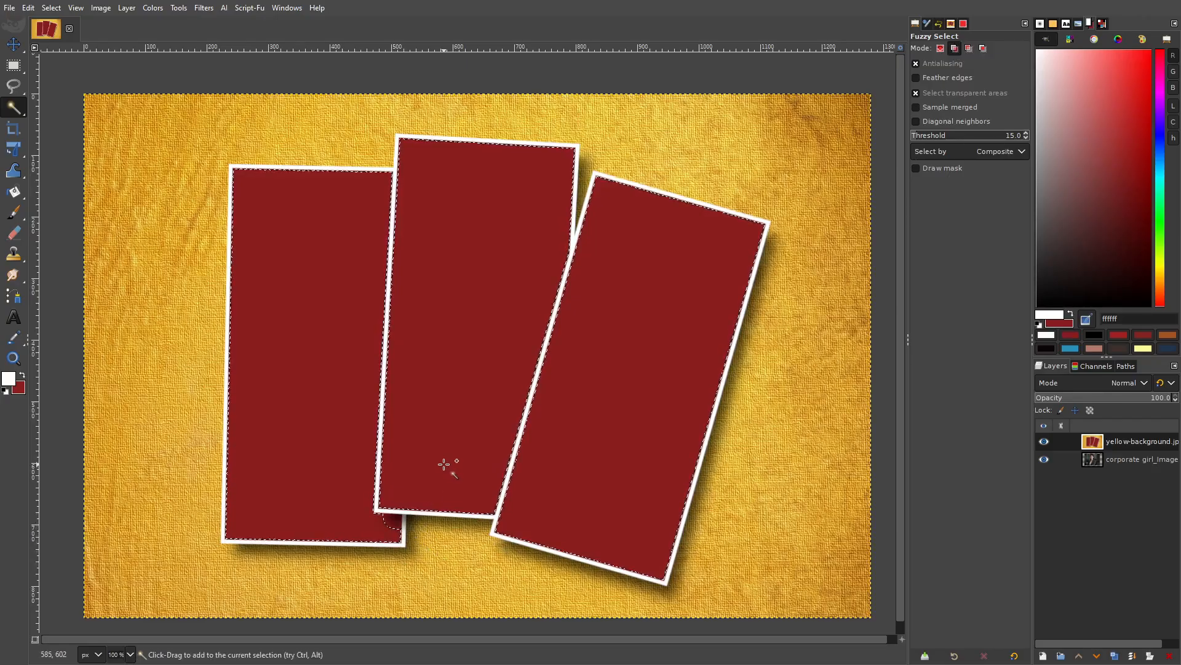
click(392, 531)
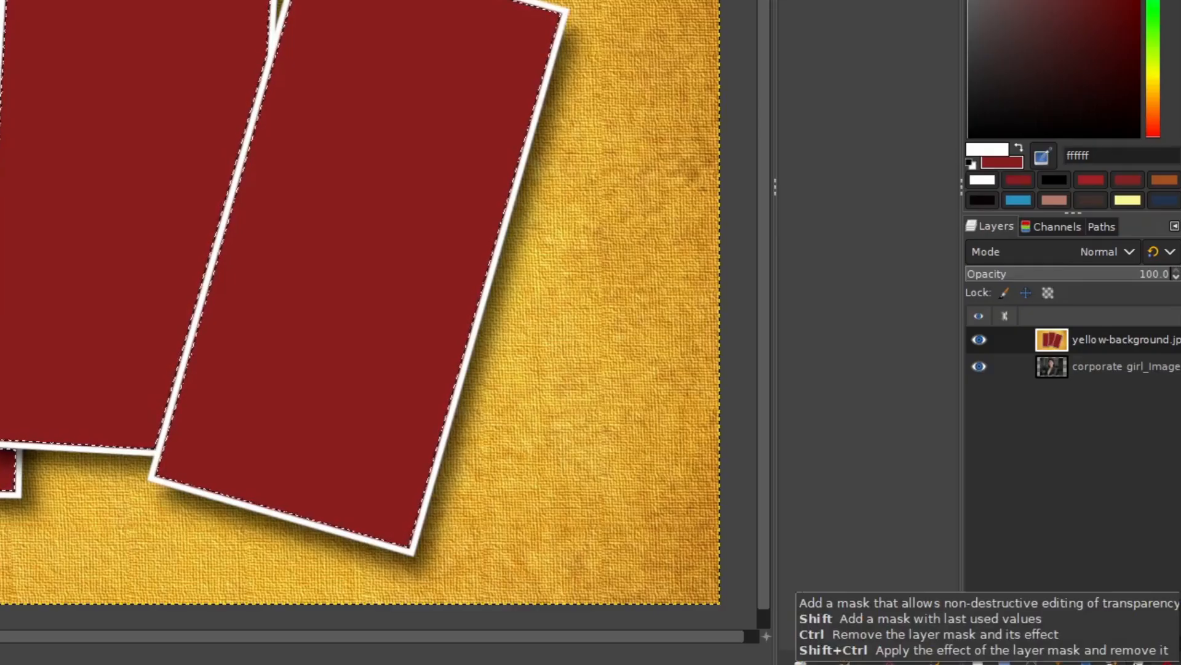
Add a White (full opacity) layer mask to the yellow-background.jpg layer.
click(1138, 660)
drag(1051, 315, 548, 0)
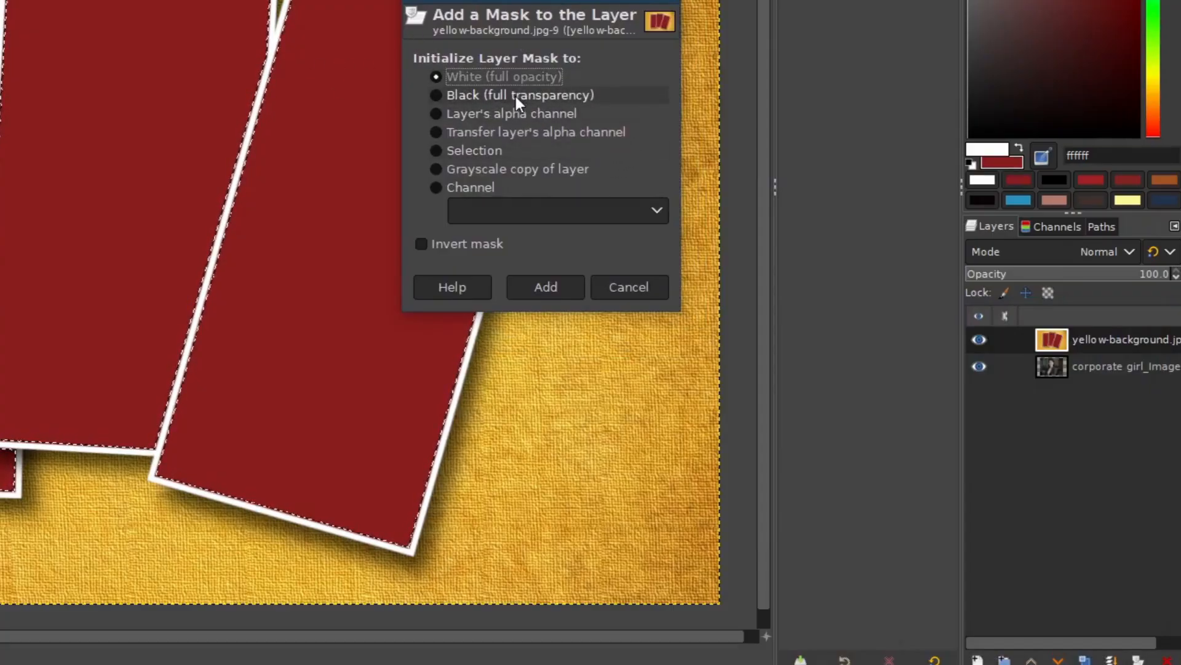
click(547, 288)
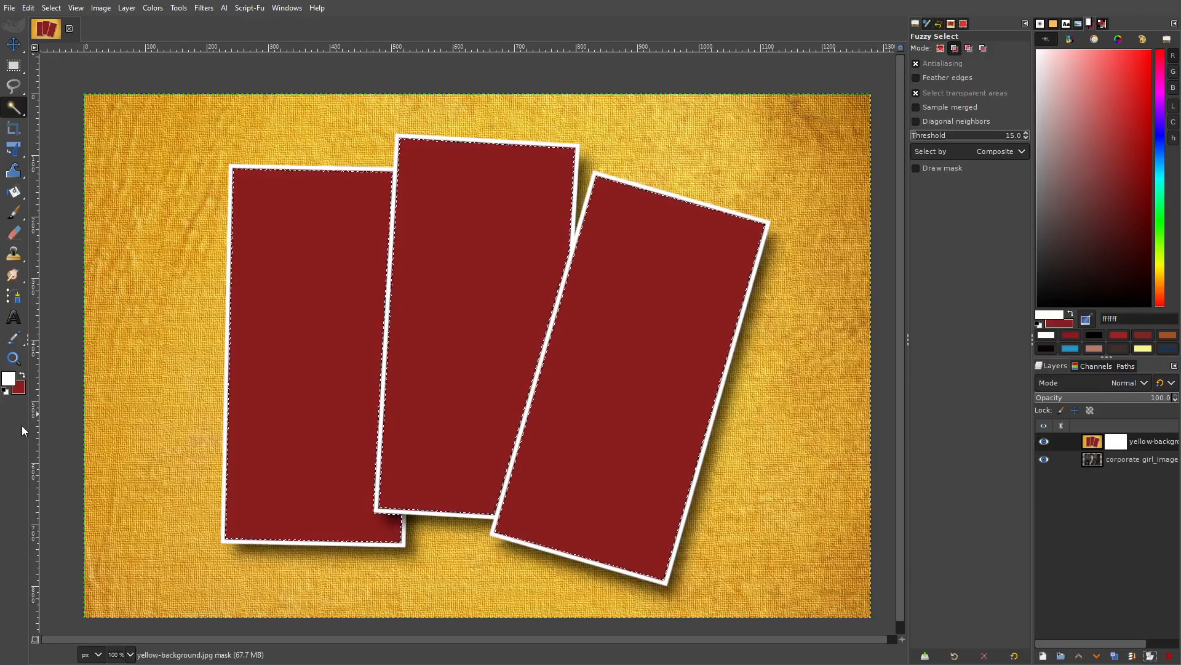
Set the foreground colour to black and fill the selected card faces on the mask with it.
click(23, 377)
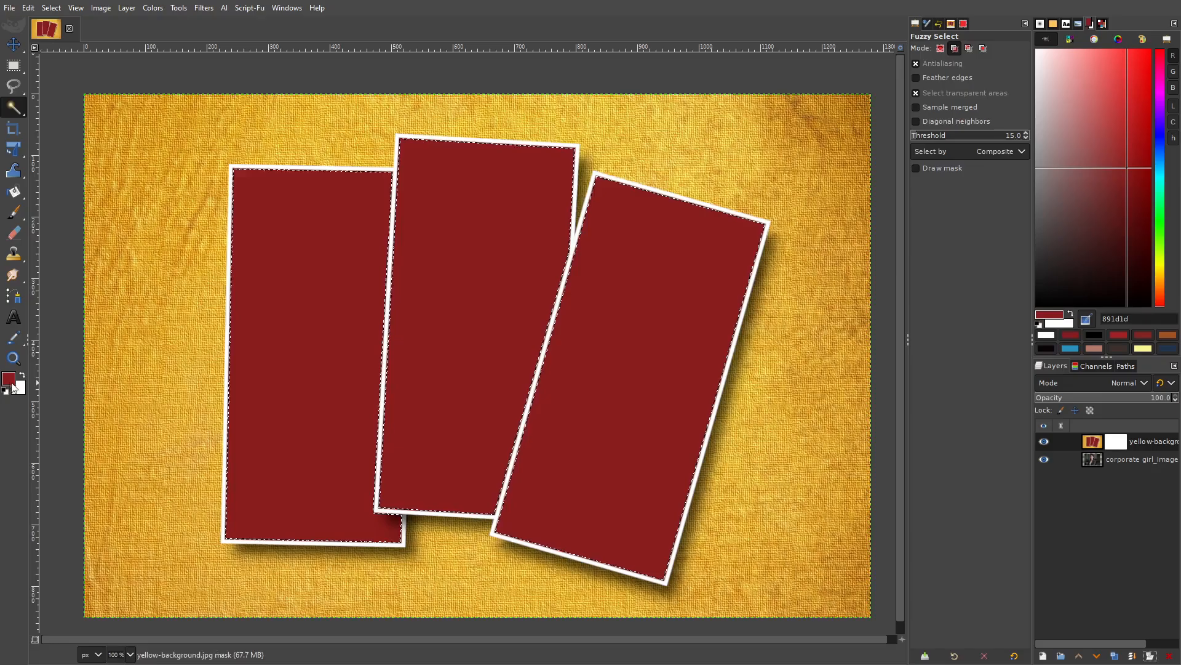
click(8, 380)
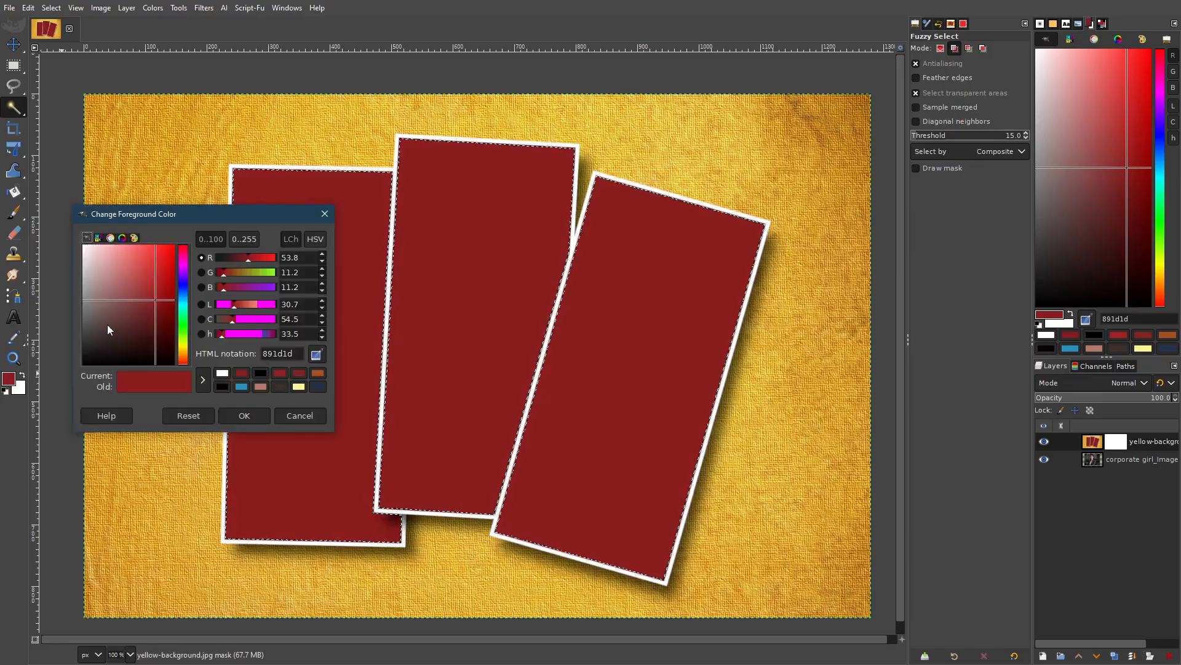
drag(107, 323, 65, 374)
click(244, 416)
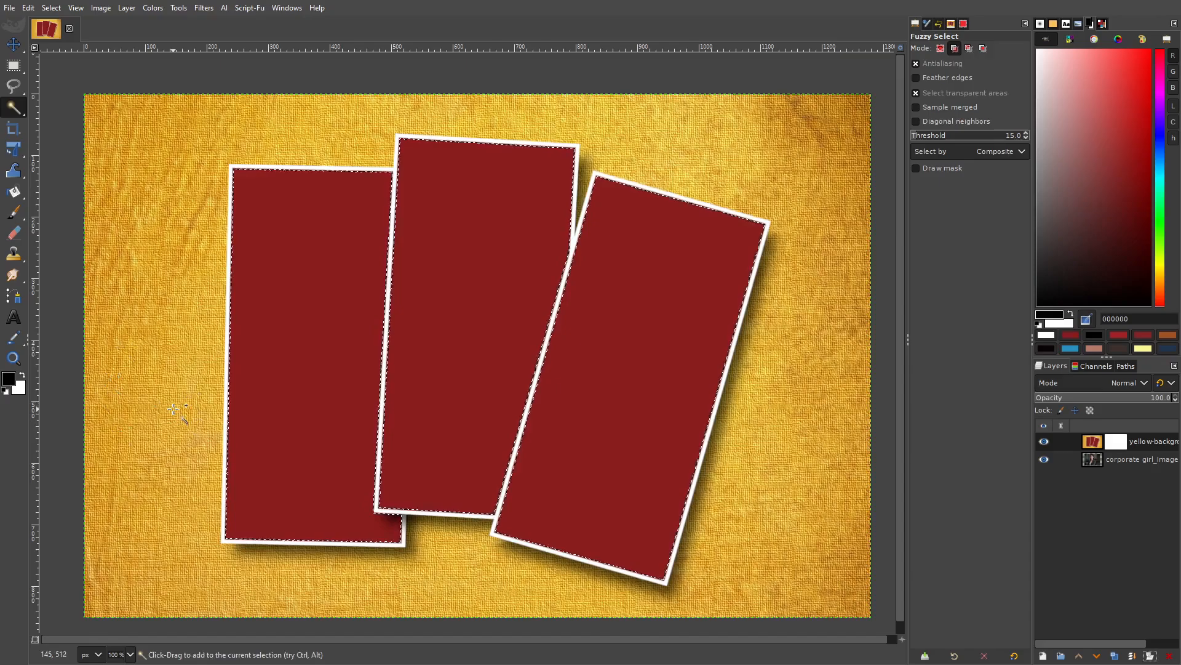
click(29, 8)
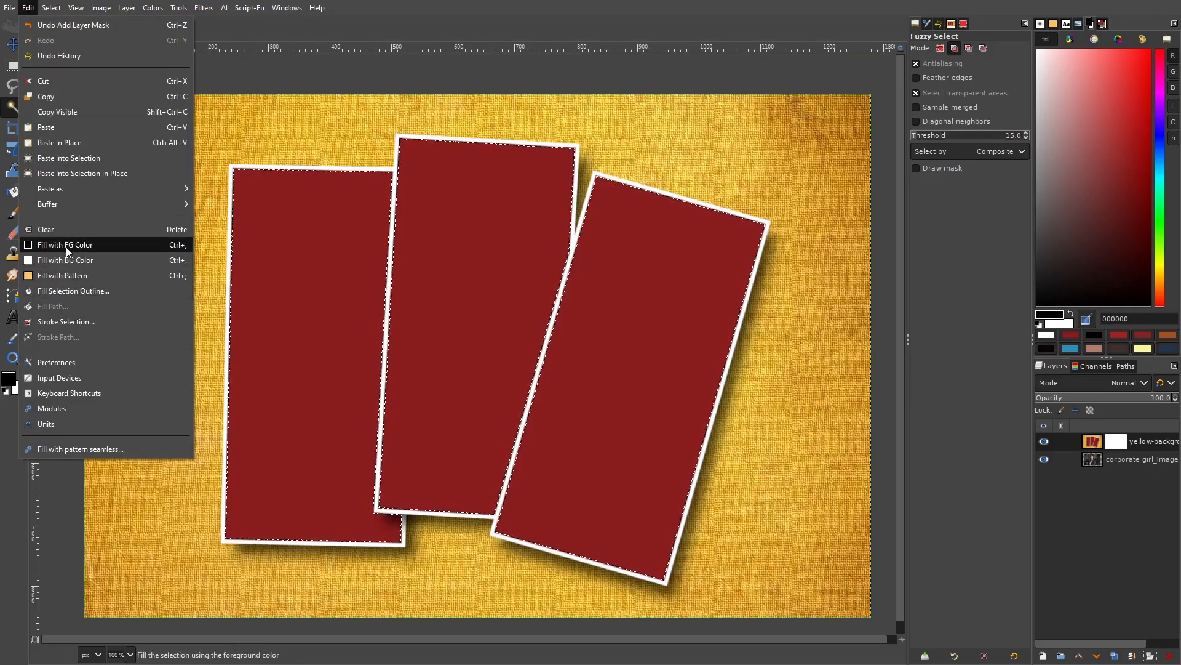
click(110, 247)
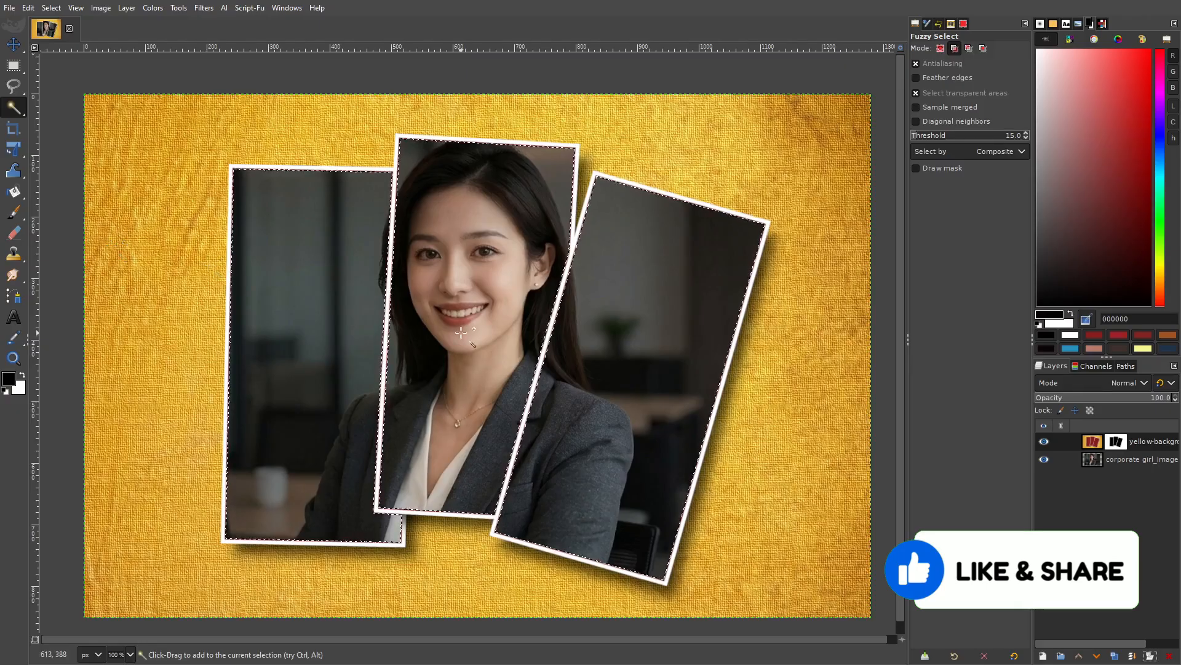
Clear the selection with Select > None and switch to the Move tool.
click(51, 8)
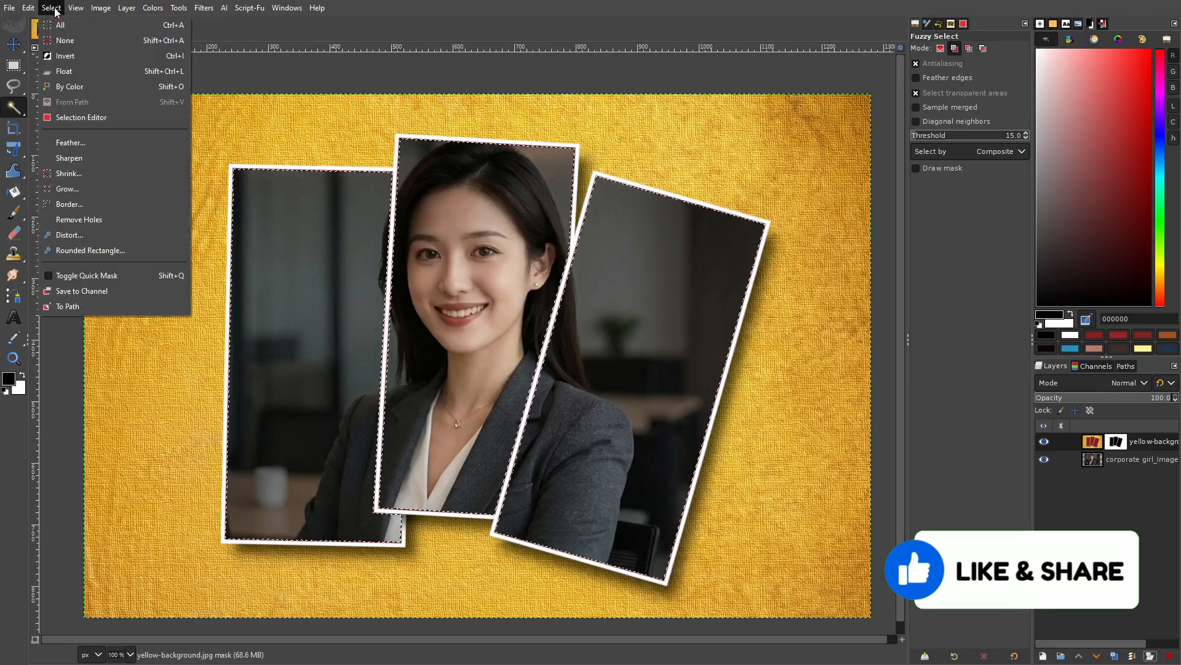
click(65, 41)
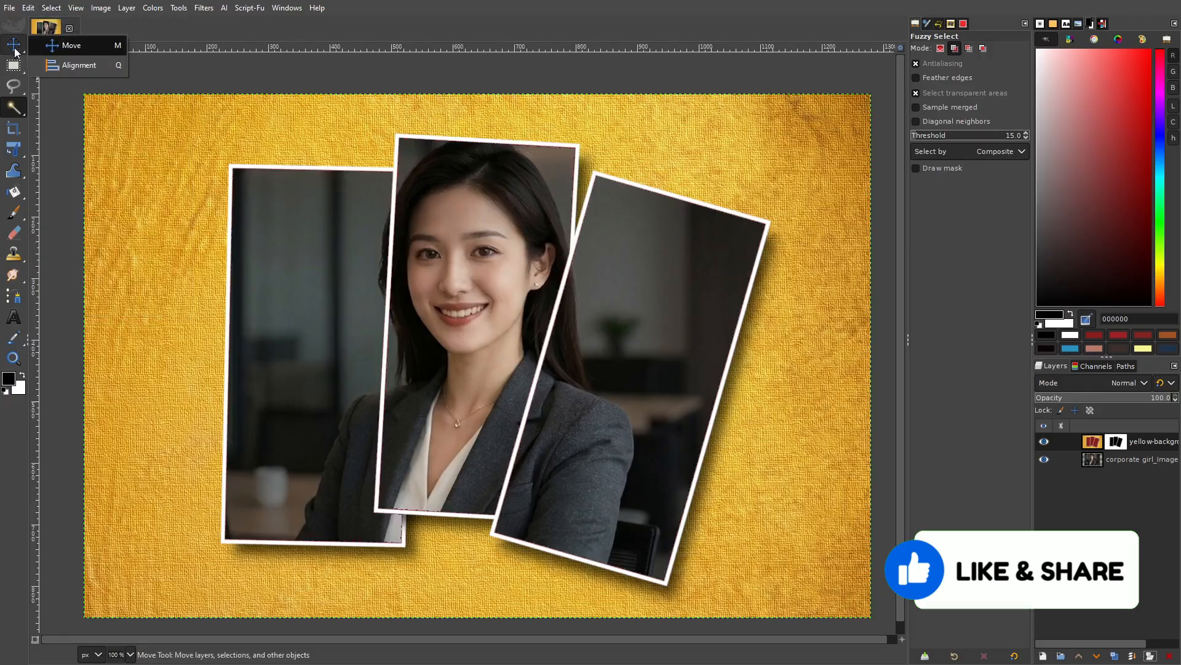
click(13, 46)
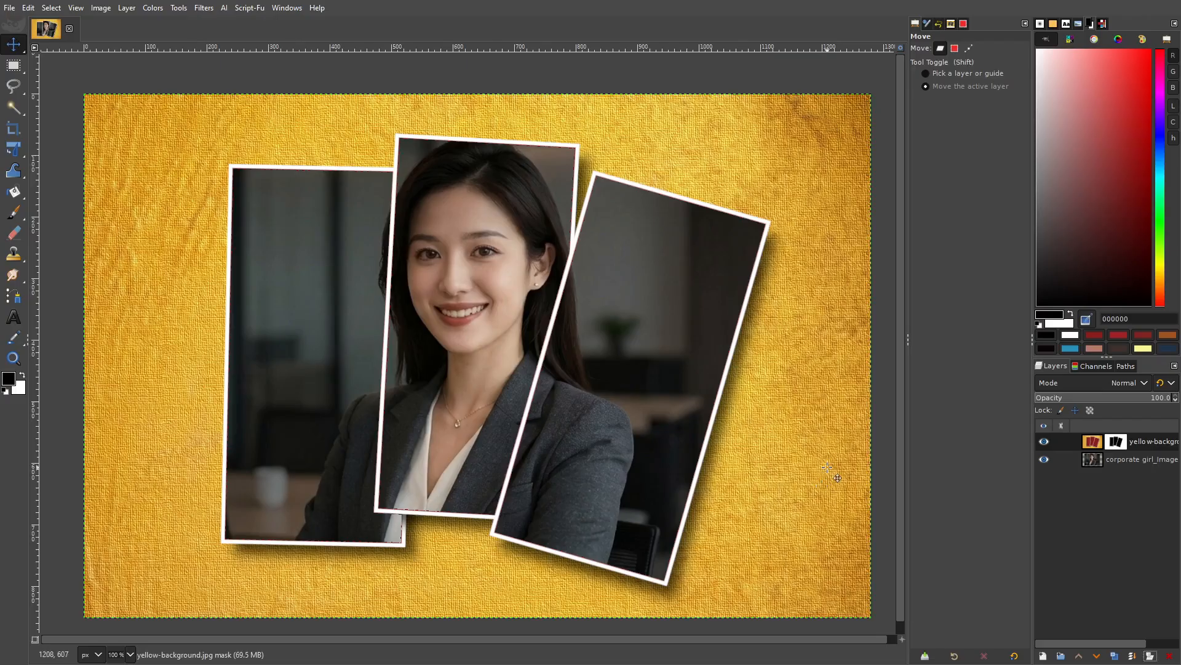
Flatten the image into a single layer.
click(98, 10)
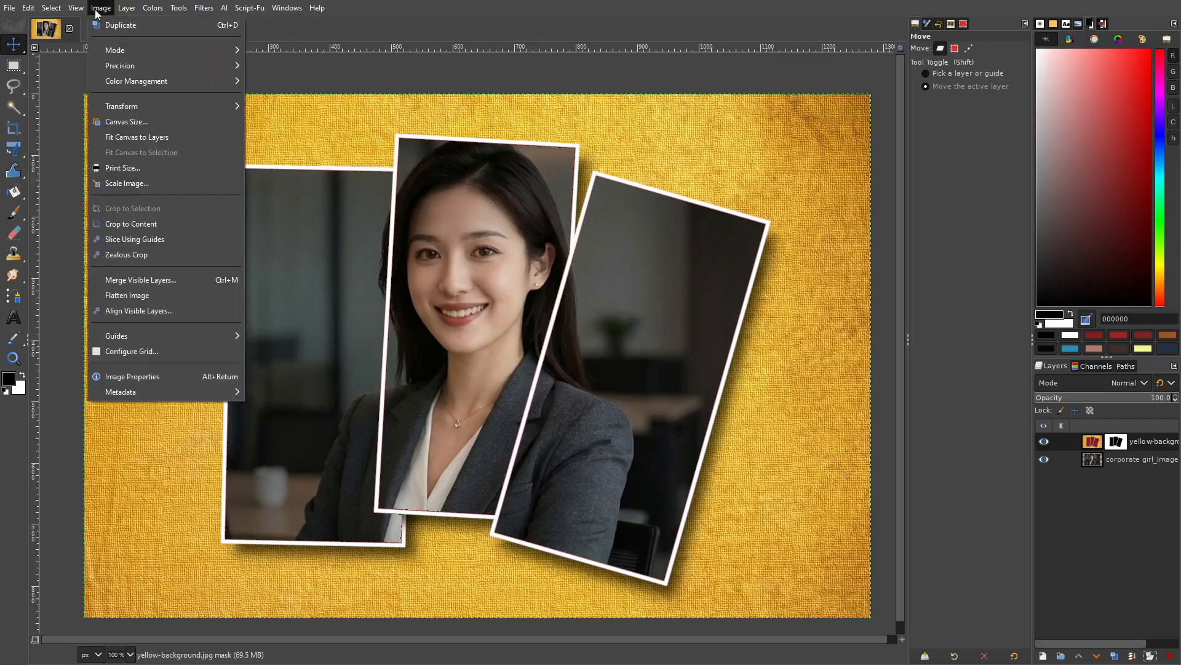
click(161, 293)
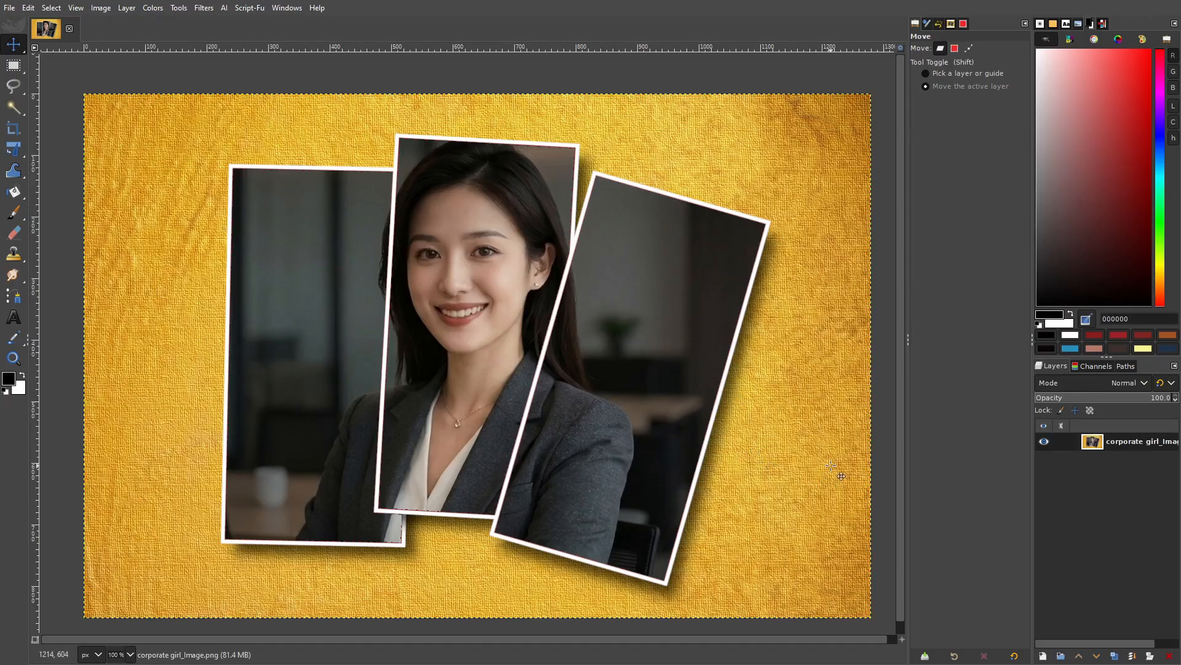
click(10, 8)
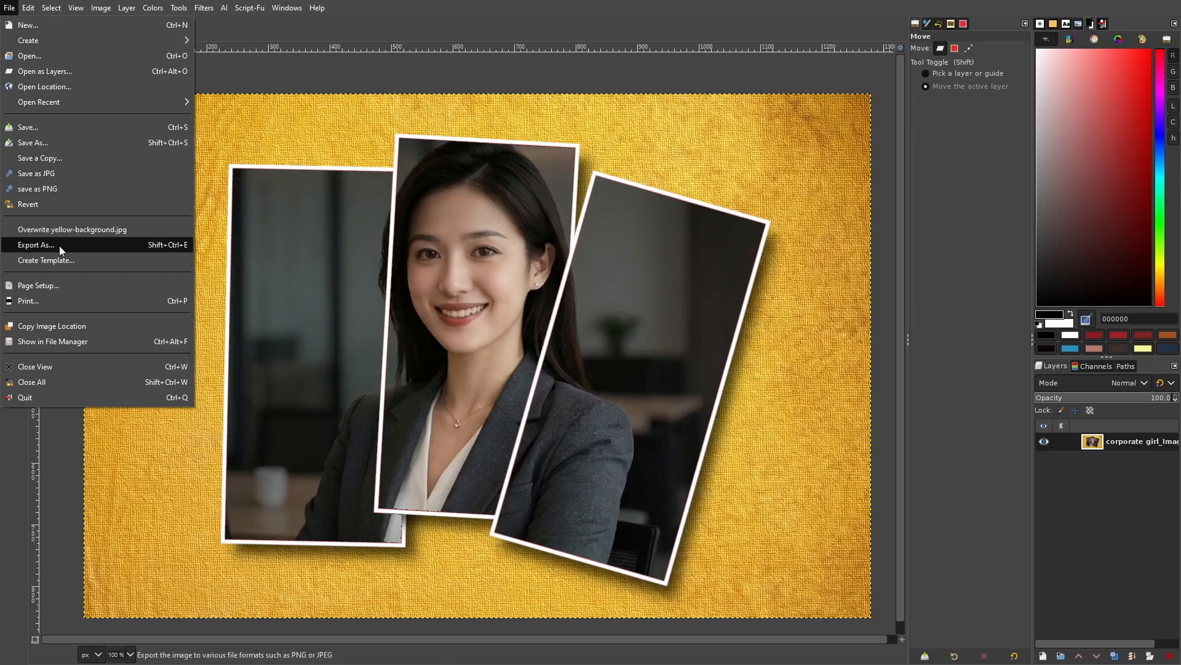
In Export Image, set the file type to PNG image for yellow-background.png.
click(98, 245)
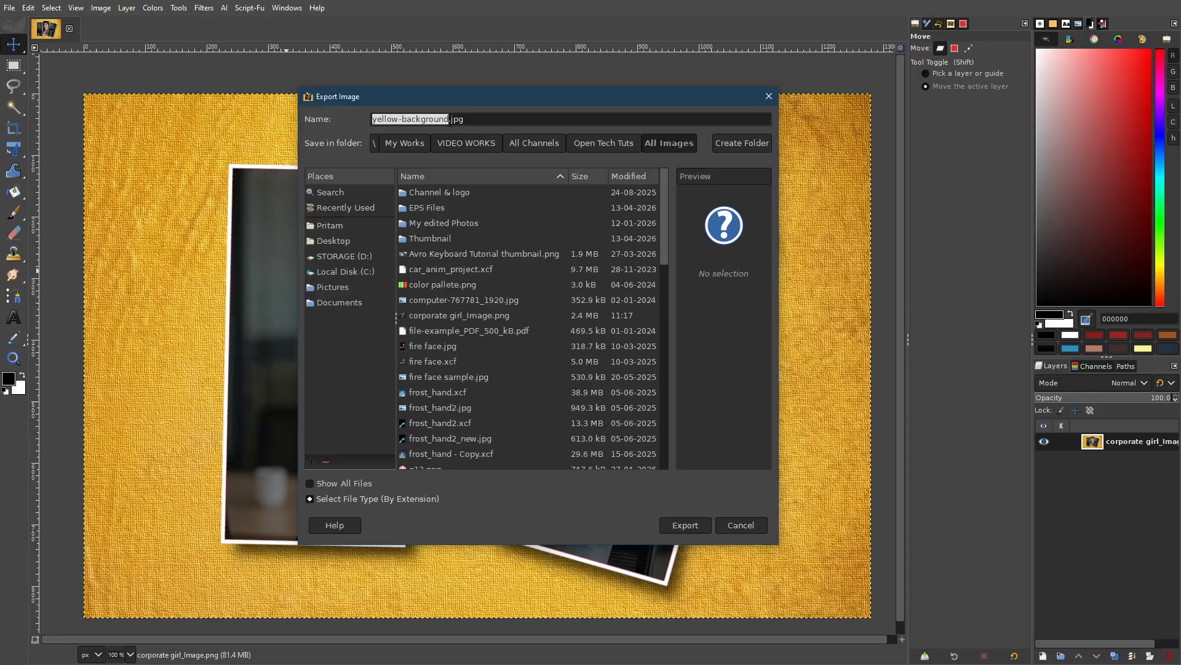
click(474, 121)
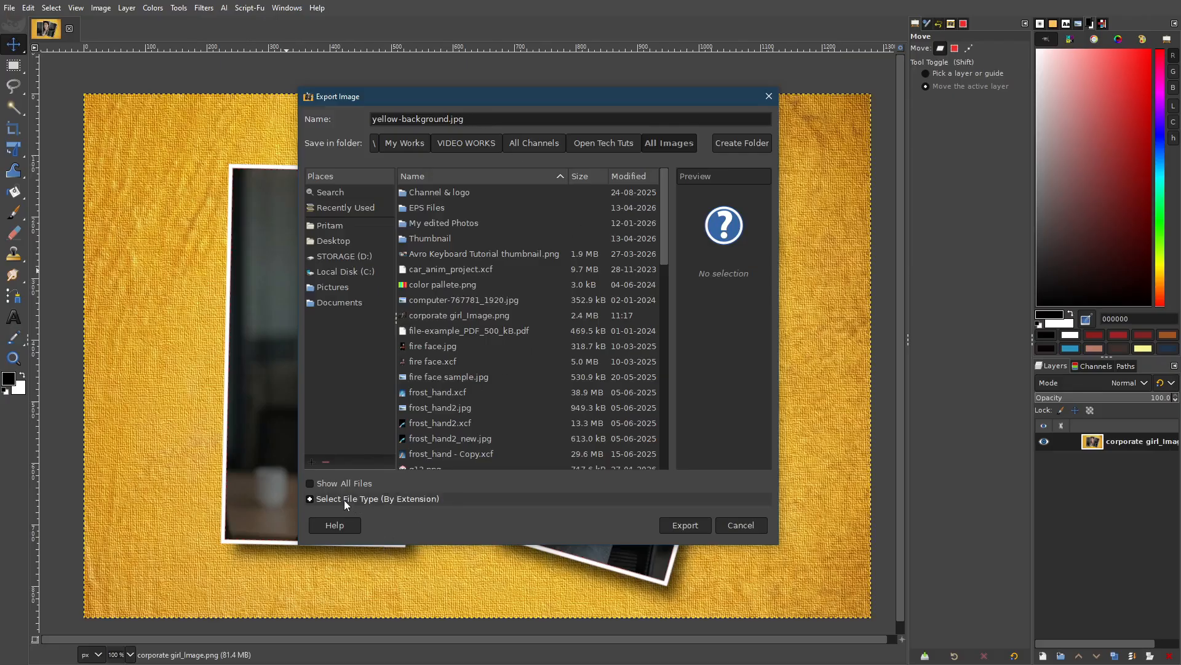
click(367, 498)
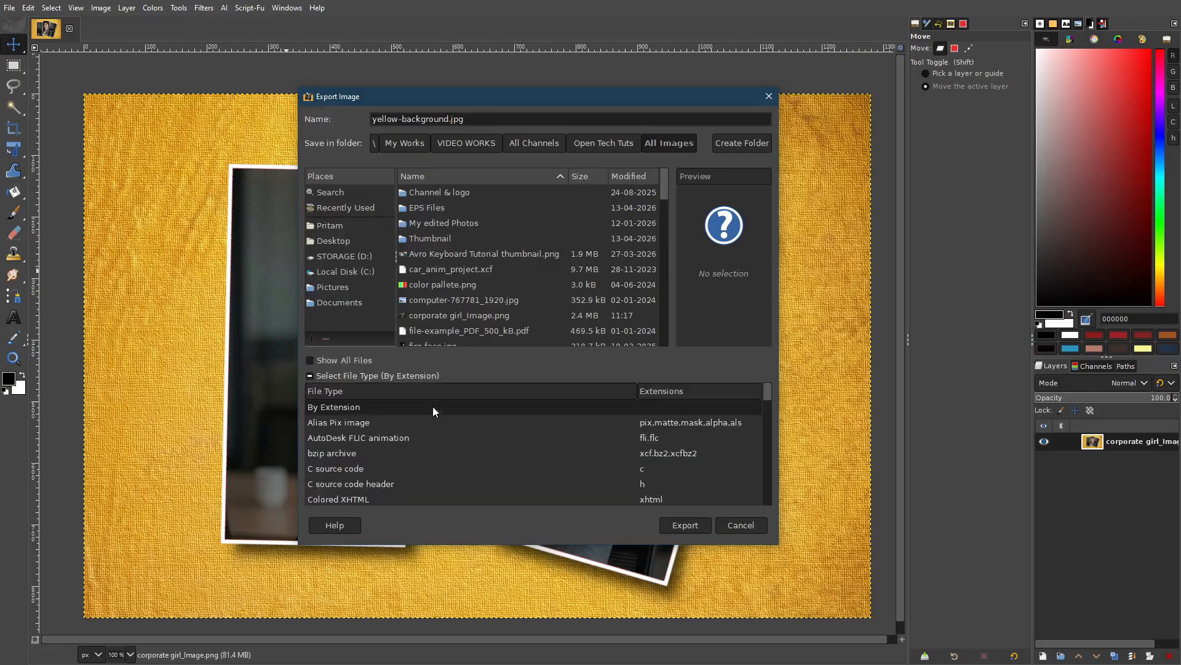
scroll(477, 448, down, 3)
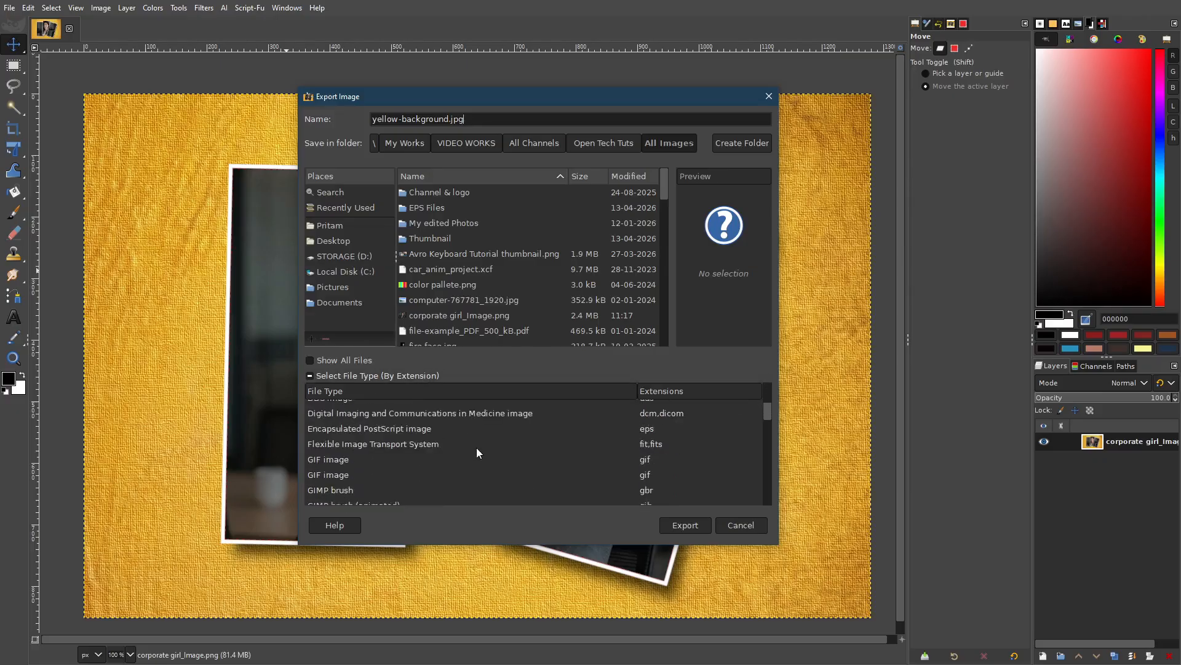
scroll(476, 448, down, 10)
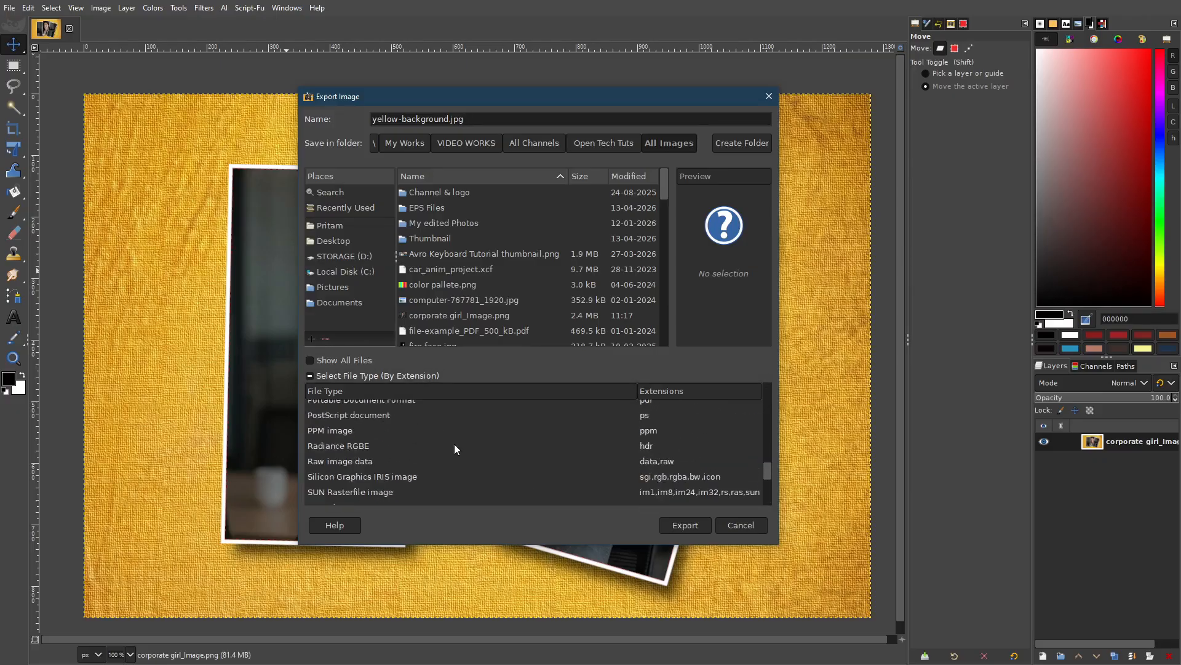
scroll(455, 448, up, 5)
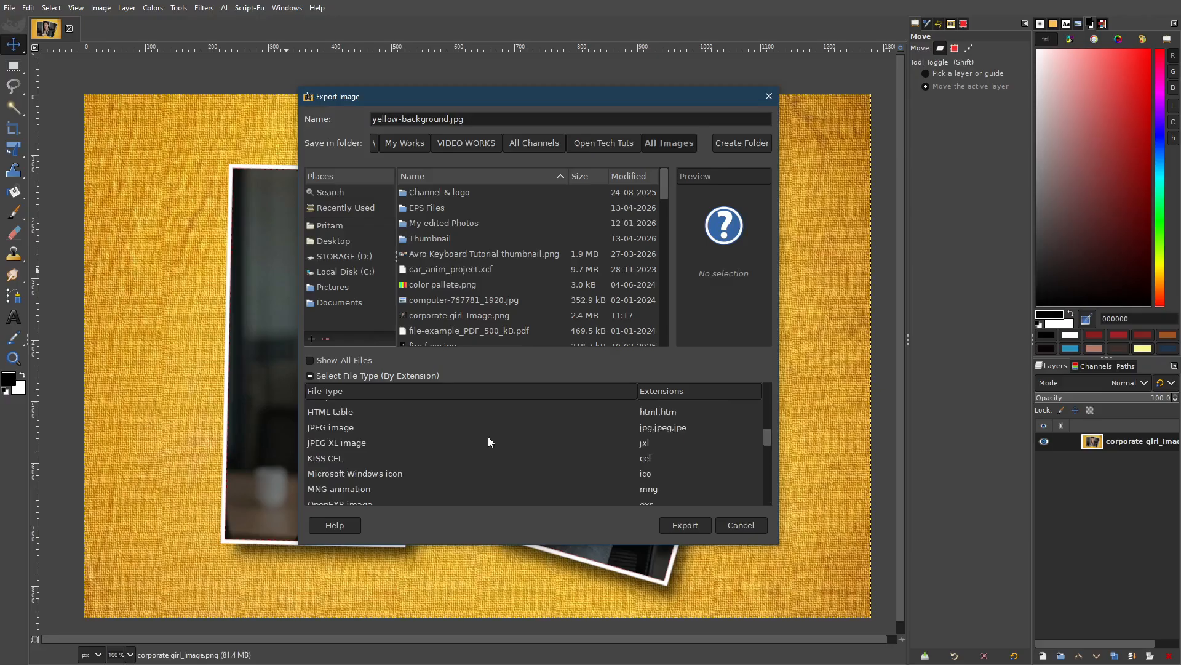
scroll(448, 459, down, 2)
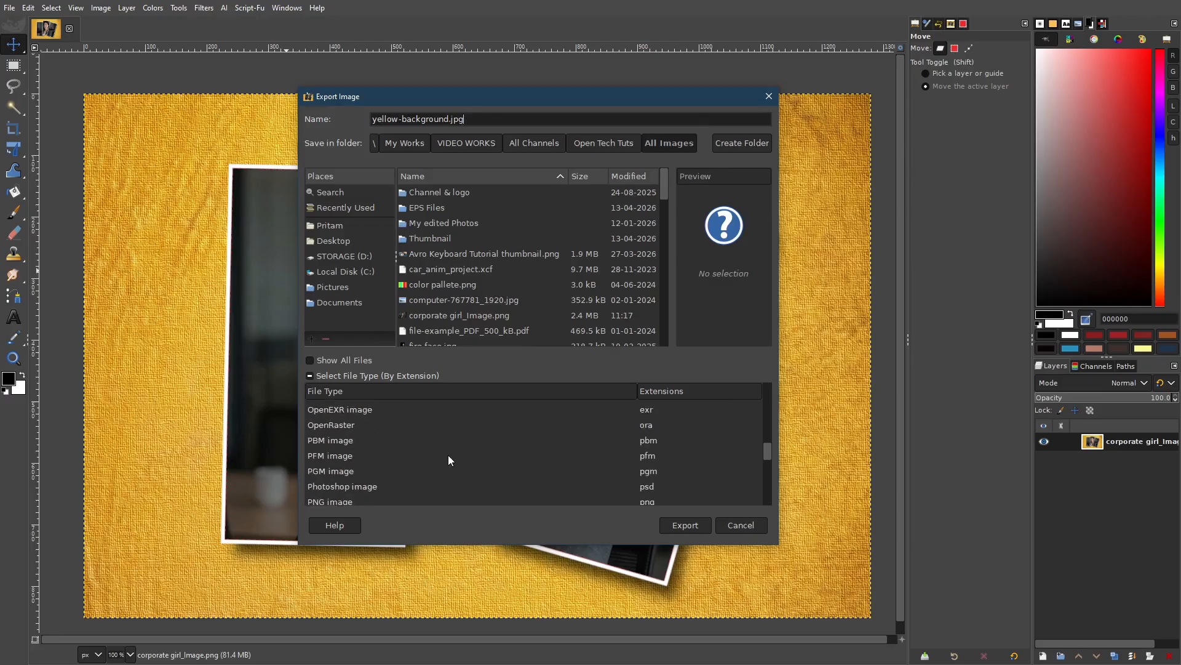
scroll(448, 455, down, 1)
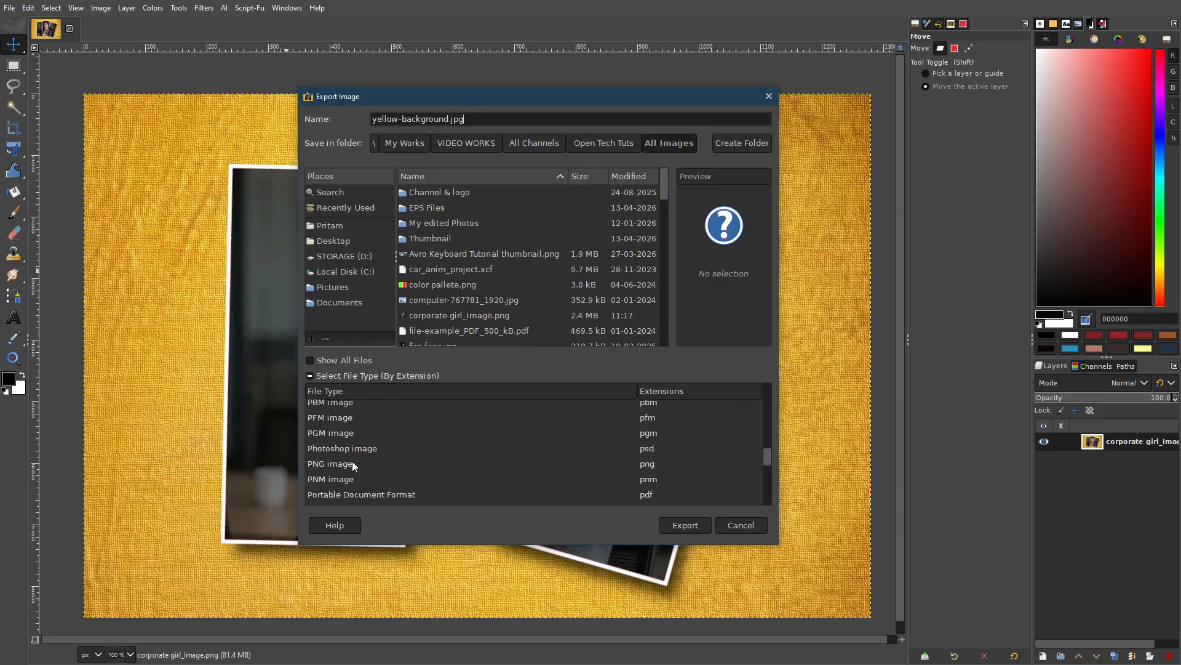
click(357, 462)
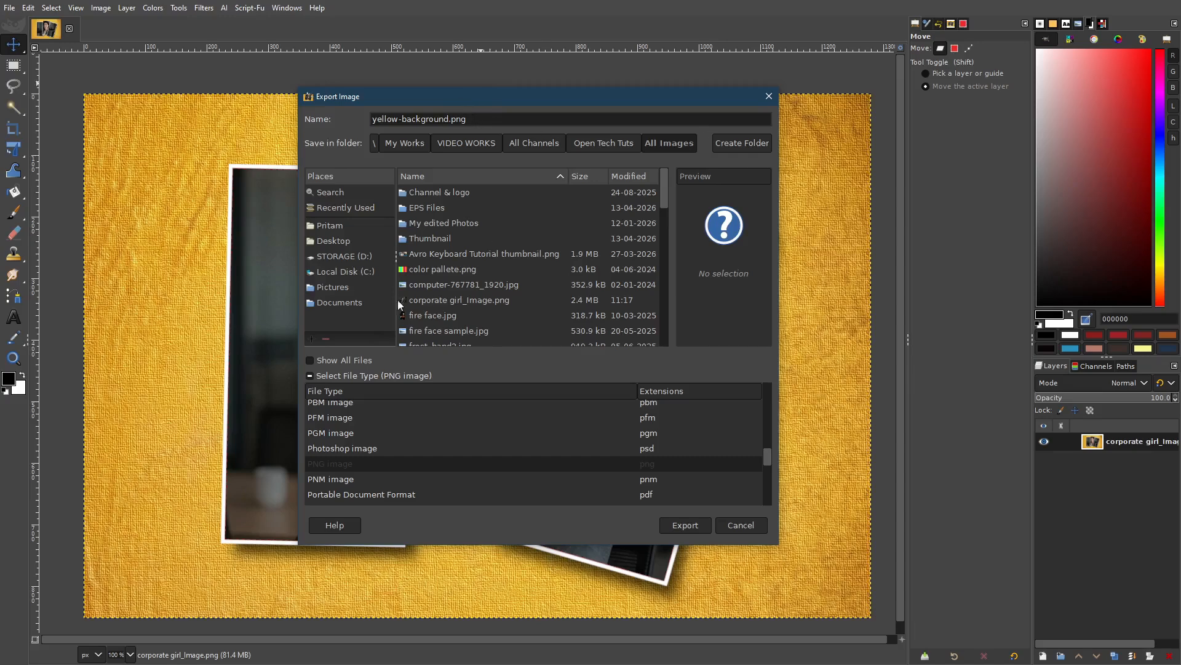
click(310, 377)
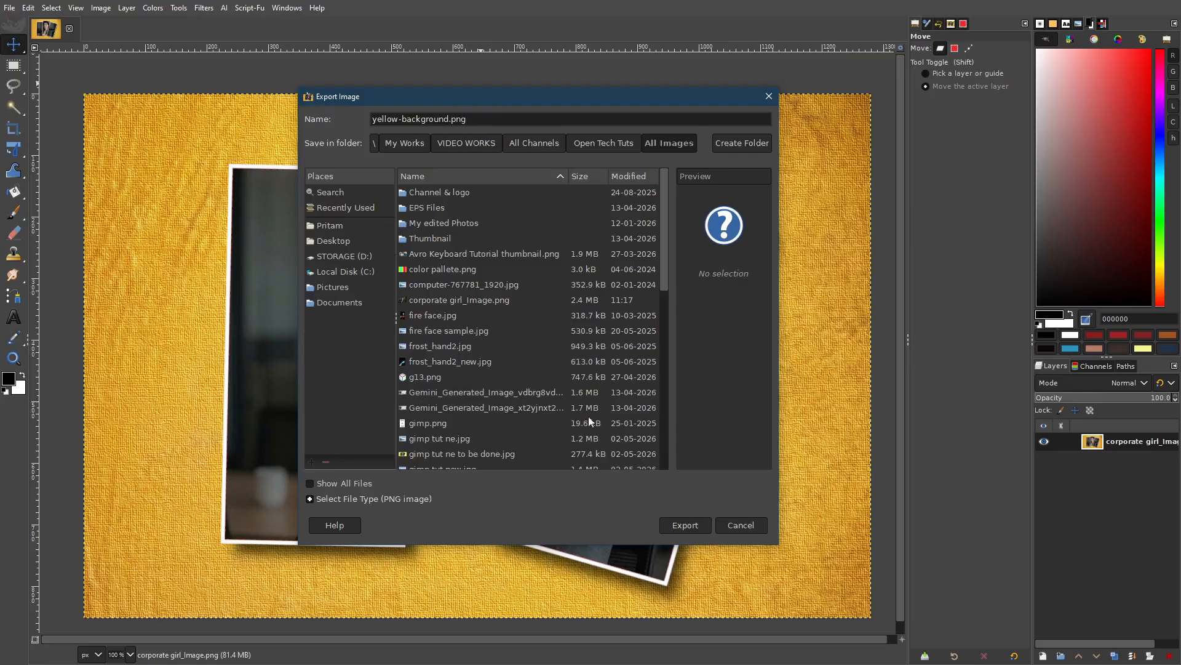
Export yellow-background.png, accepting the default PNG options.
click(697, 522)
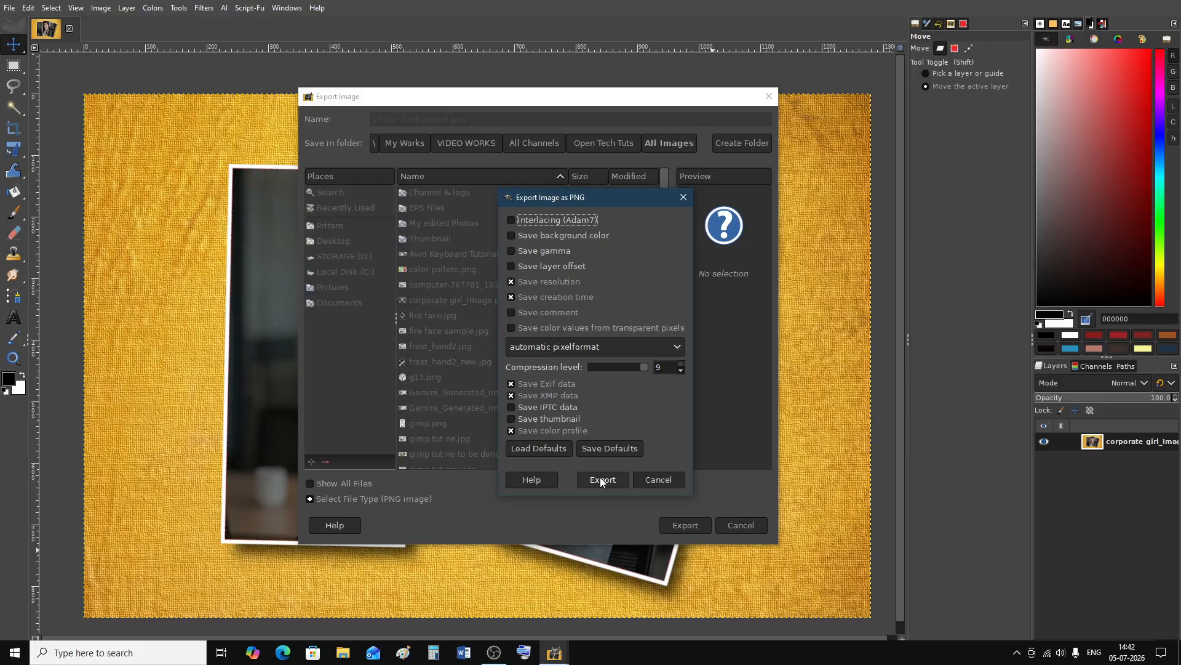
click(678, 482)
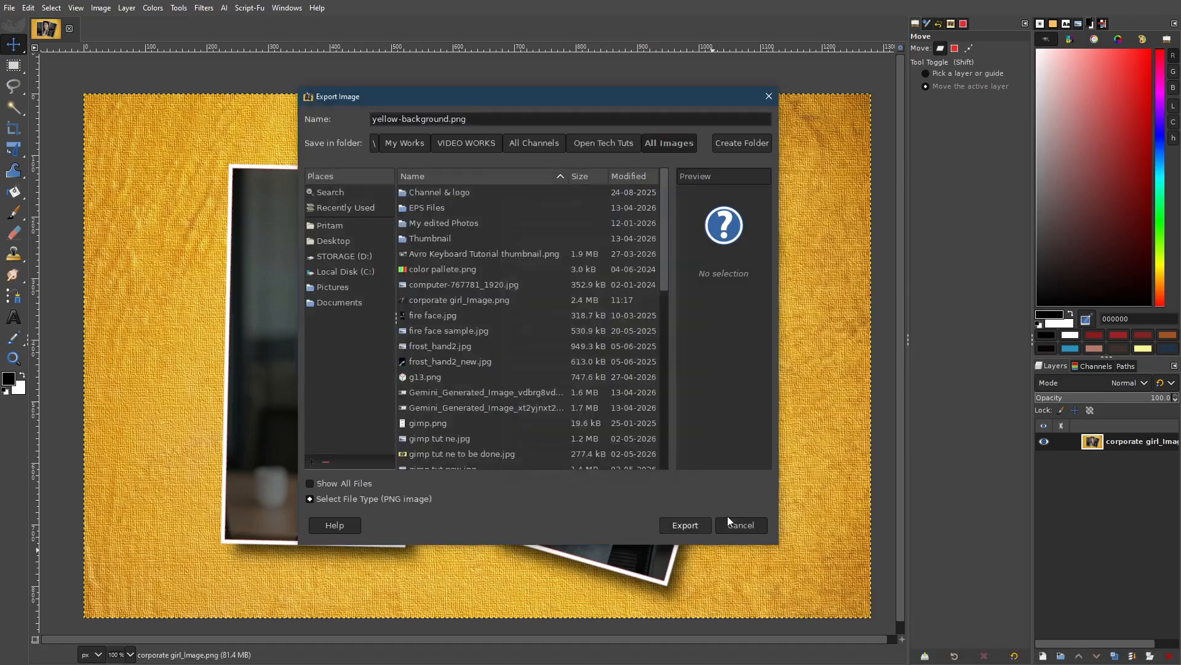
click(729, 522)
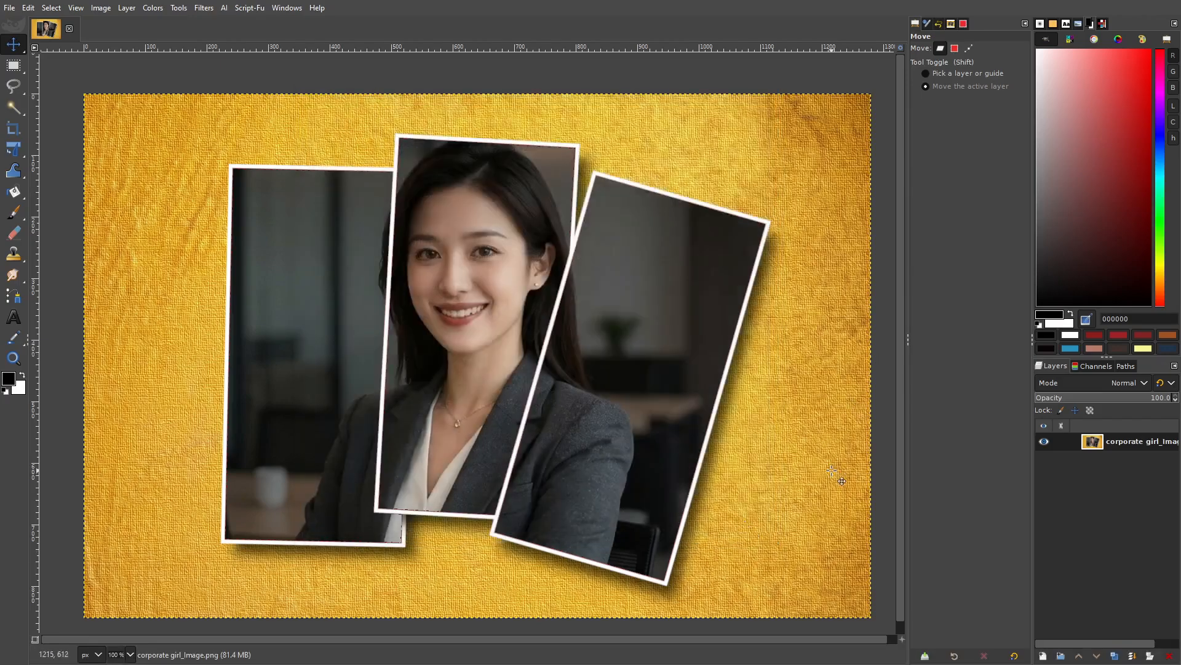